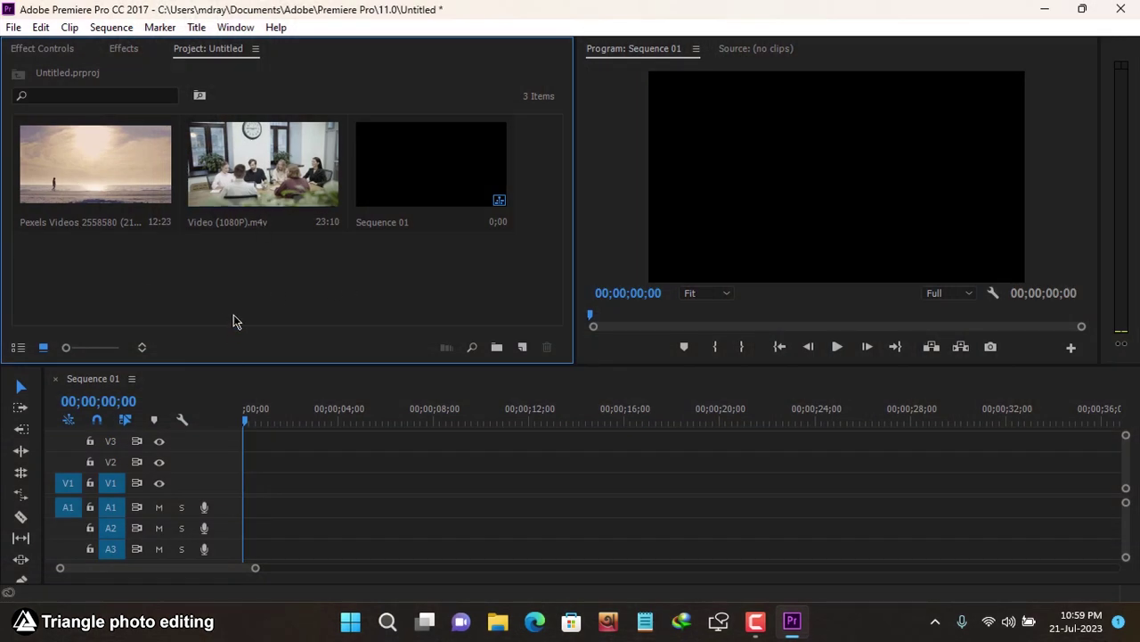
- Place the Pexels beach clip on V1, preview it, and return to the sequence start
{"action": "mouse_move", "coordinate": [86, 181]}
{"action": "left_mouse_down"}
{"action": "mouse_move", "coordinate": [398, 355]}
{"action": "mouse_move", "coordinate": [250, 485]}
{"action": "left_mouse_up"}
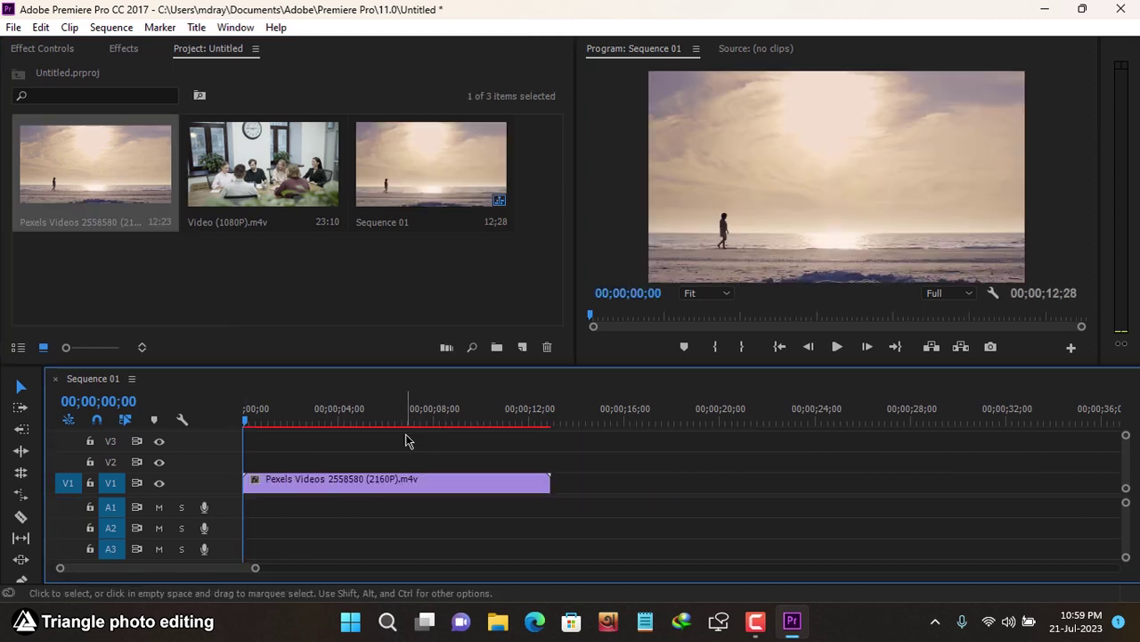
{"action": "key", "text": "space"}
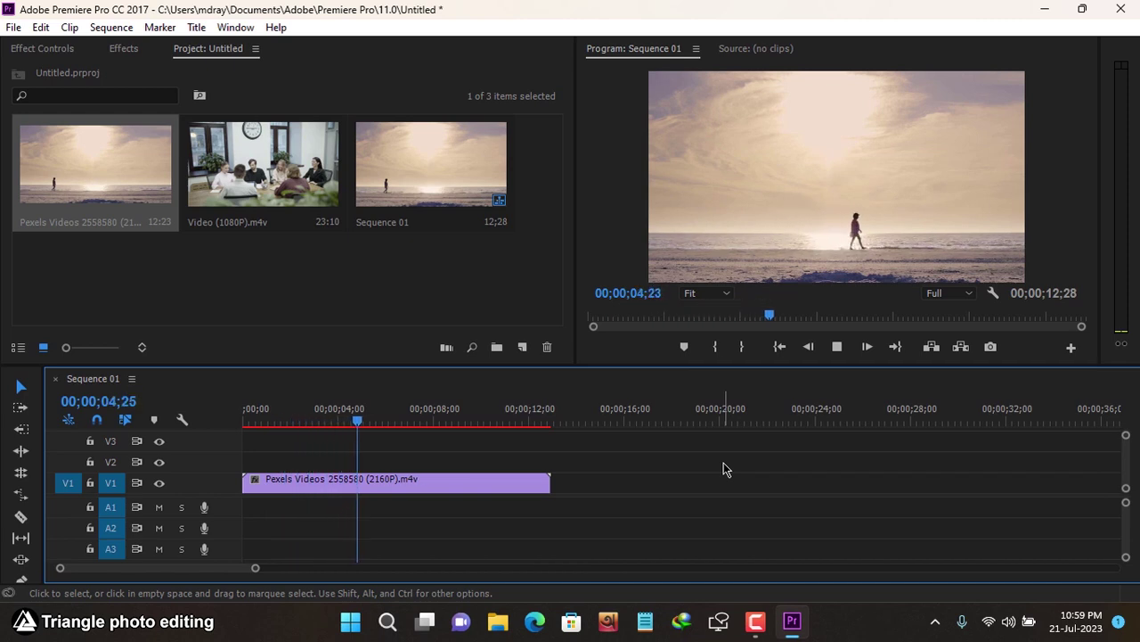
{"action": "key", "text": "space"}
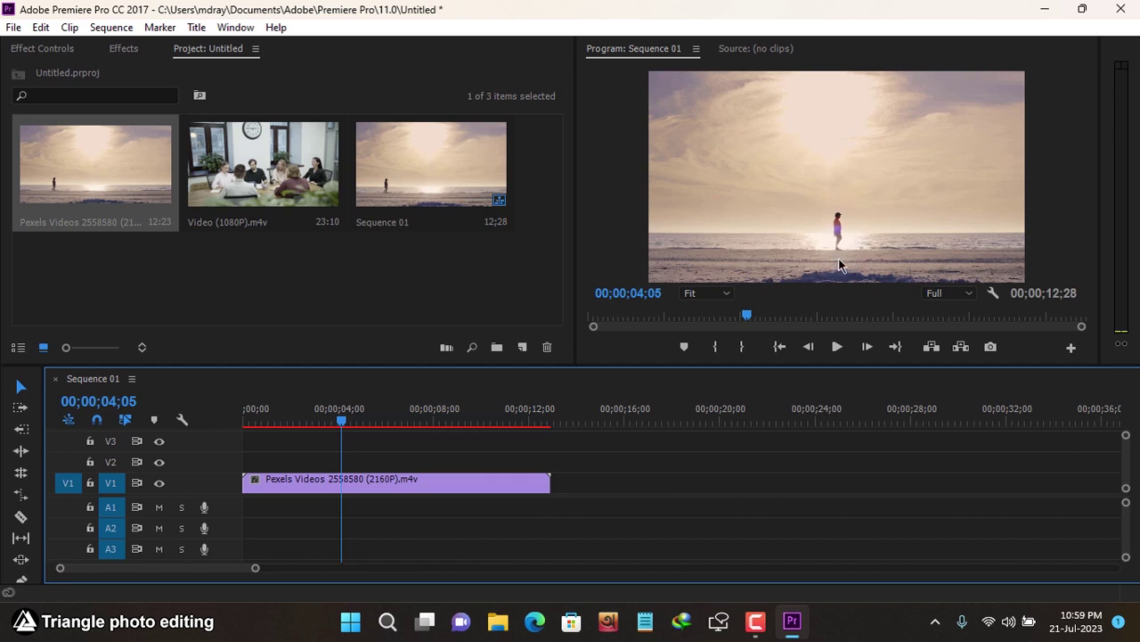
{"action": "left_click", "coordinate": [449, 485]}
{"action": "key", "text": "Home"}
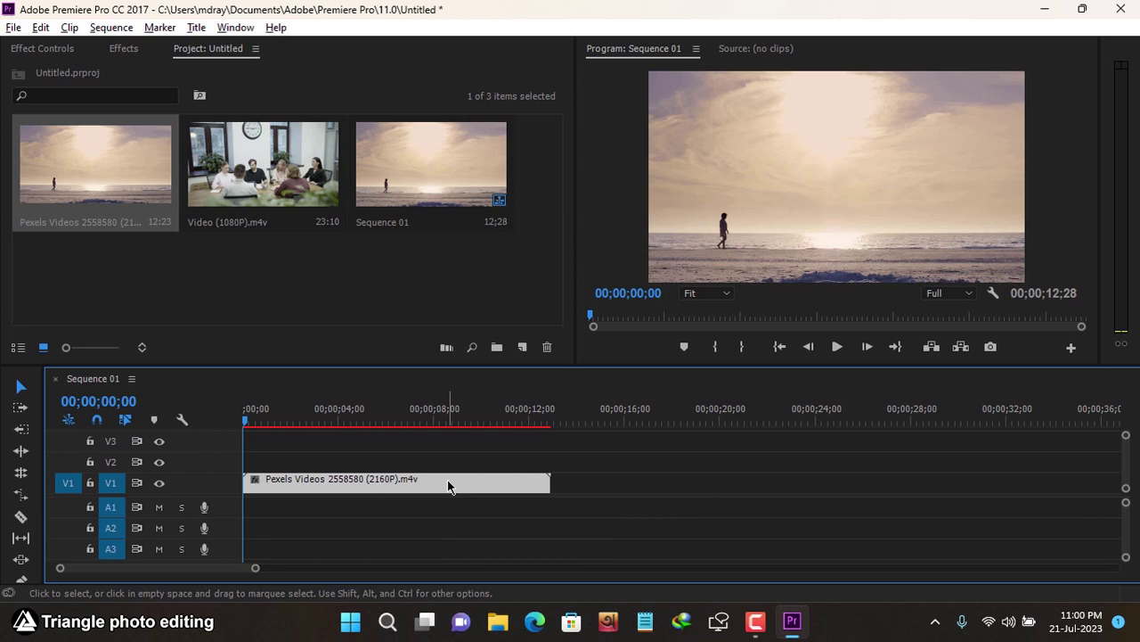
- Duplicate the beach clip onto V2 and add a pen opacity mask feathered to 30
{"action": "mouse_move", "coordinate": [448, 486]}
{"action": "left_mouse_down", "text": "alt"}
{"action": "mouse_move", "coordinate": [448, 467]}
{"action": "mouse_move", "coordinate": [462, 462]}
{"action": "left_mouse_up", "text": "alt"}
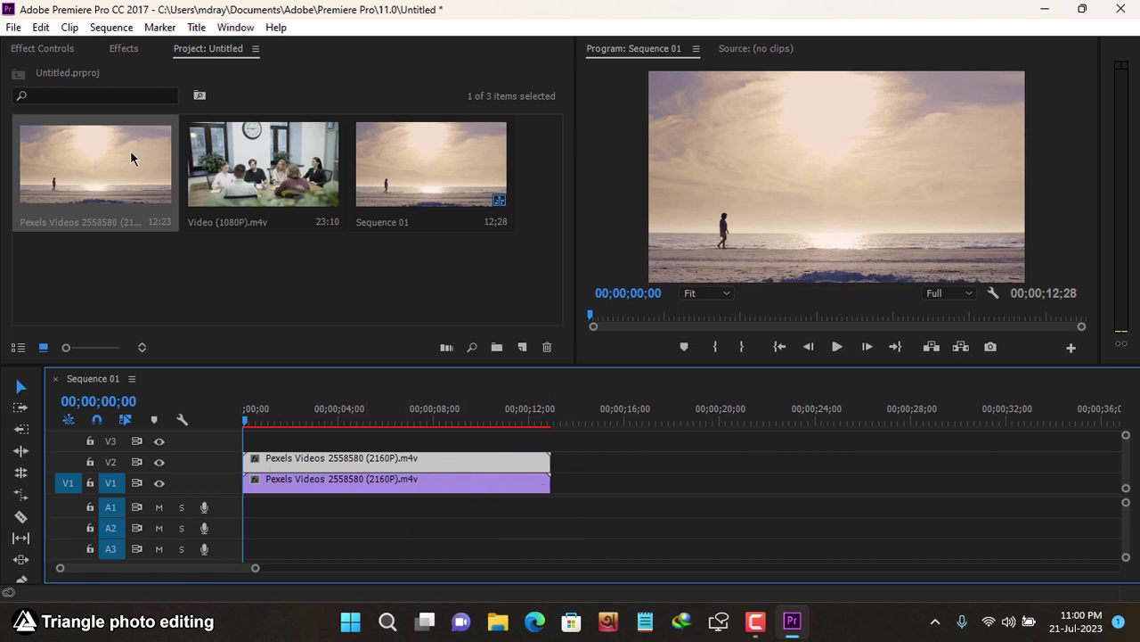
{"action": "left_click", "coordinate": [35, 49]}
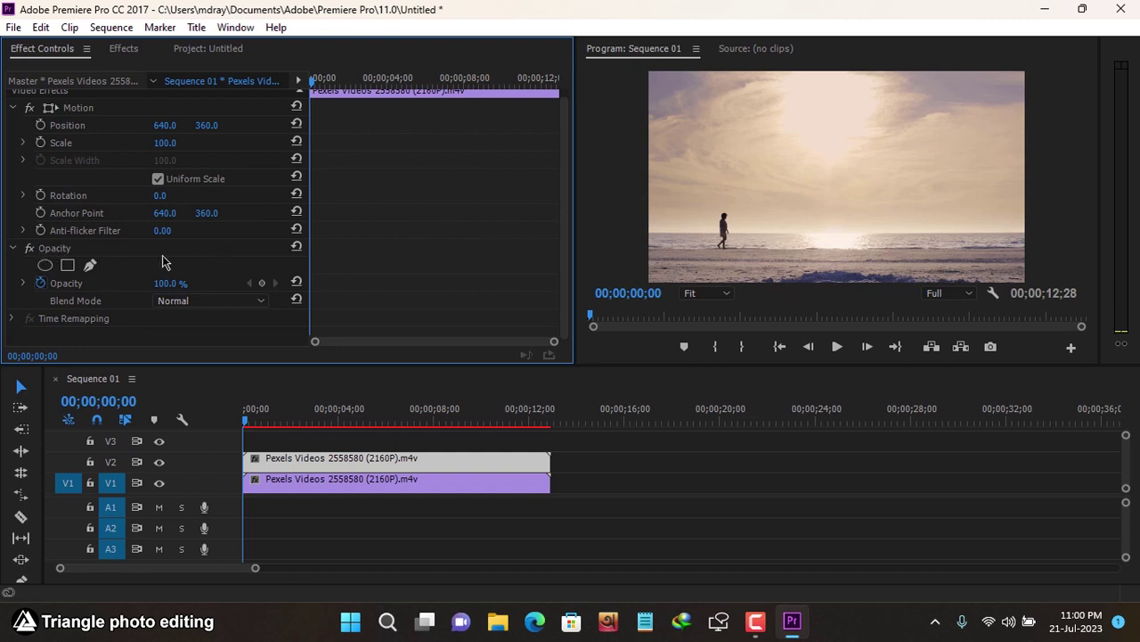
{"action": "left_click", "coordinate": [93, 266]}
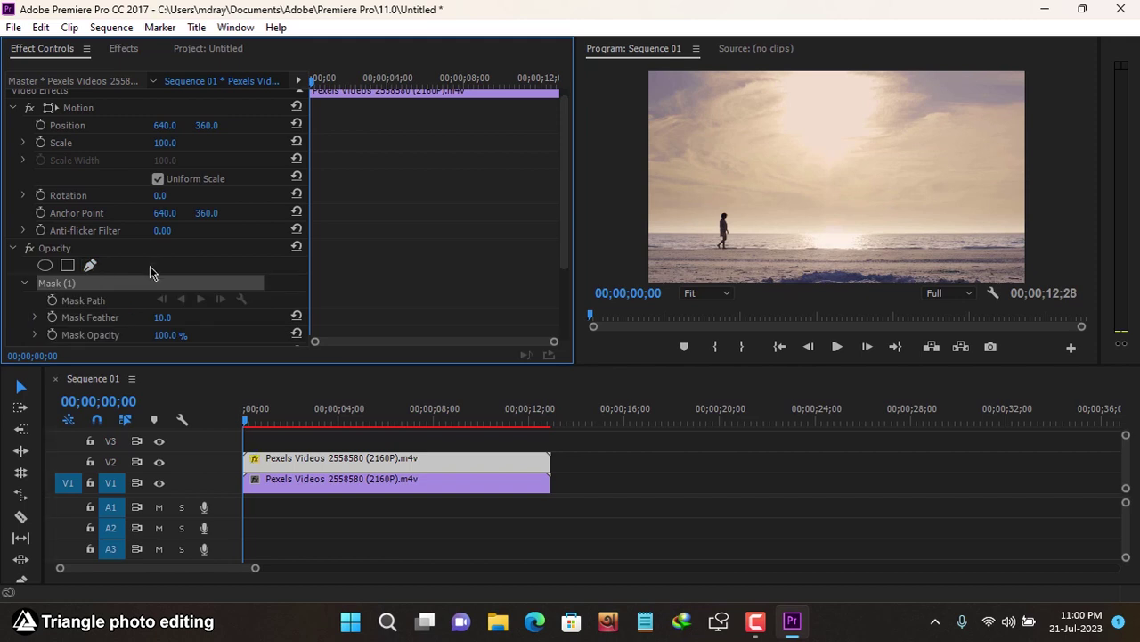
{"action": "left_click", "coordinate": [53, 305]}
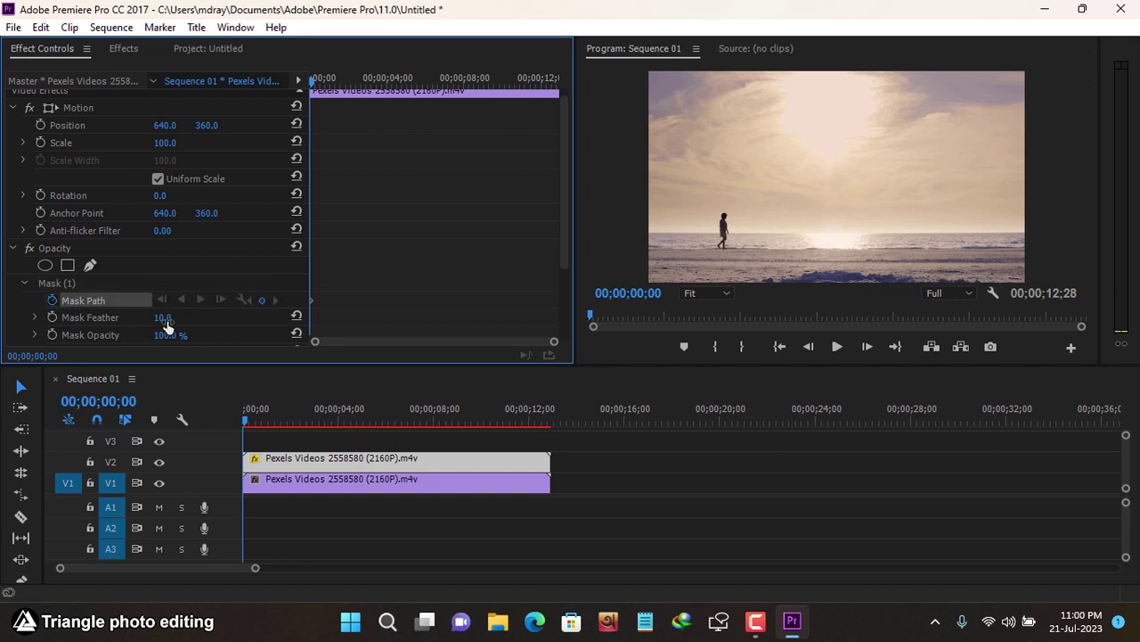
{"action": "left_click", "coordinate": [163, 319]}
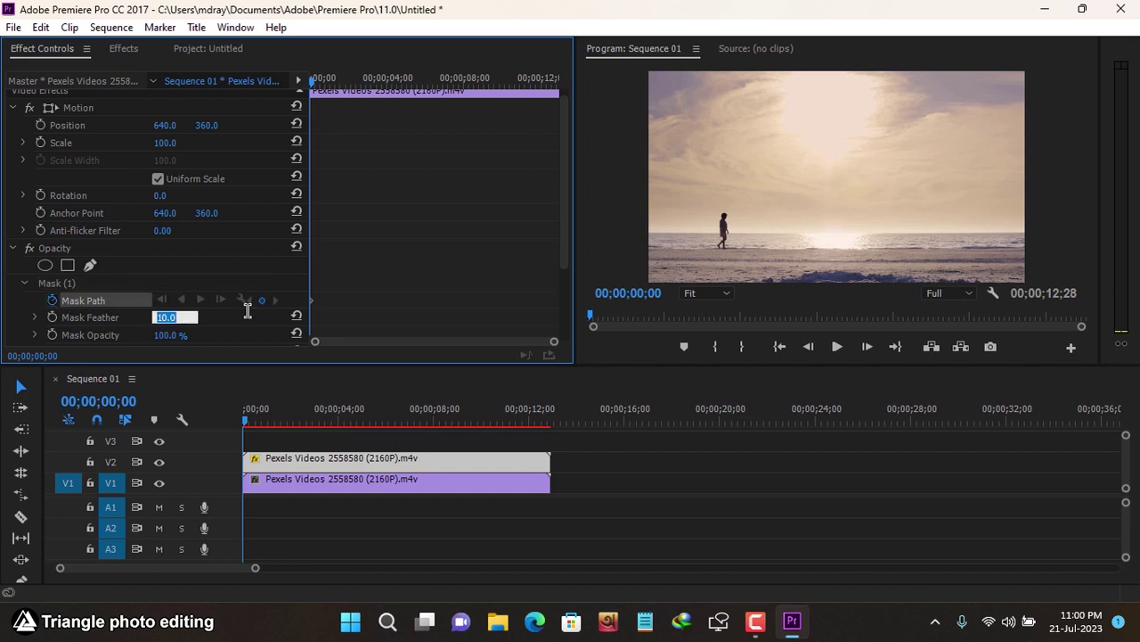
{"action": "type", "text": "3"}
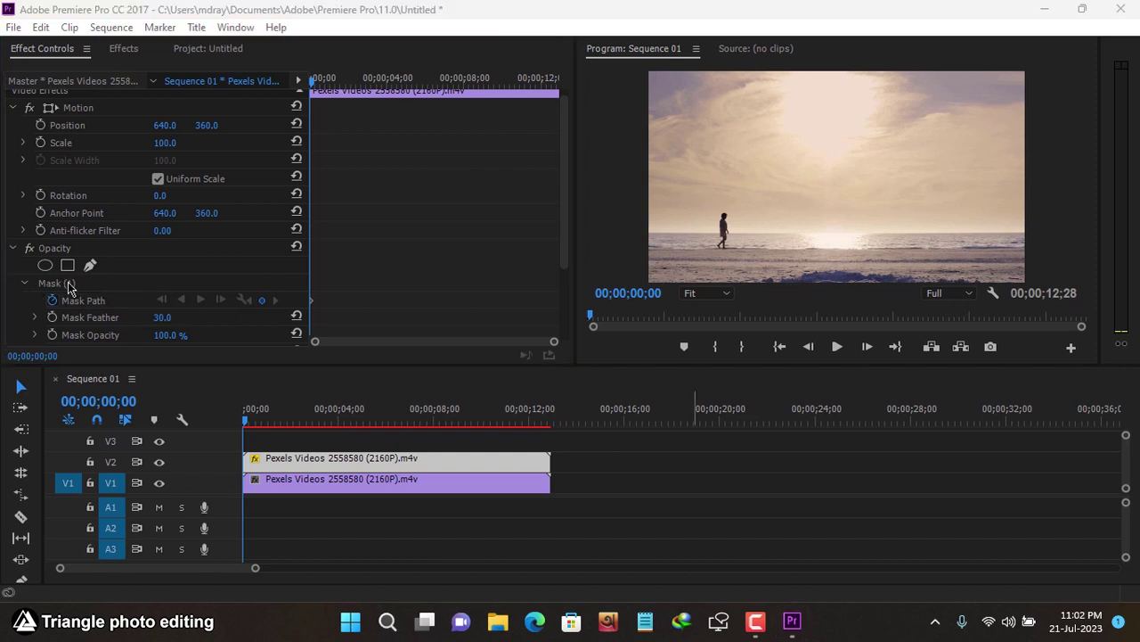
{"action": "left_click", "coordinate": [61, 284]}
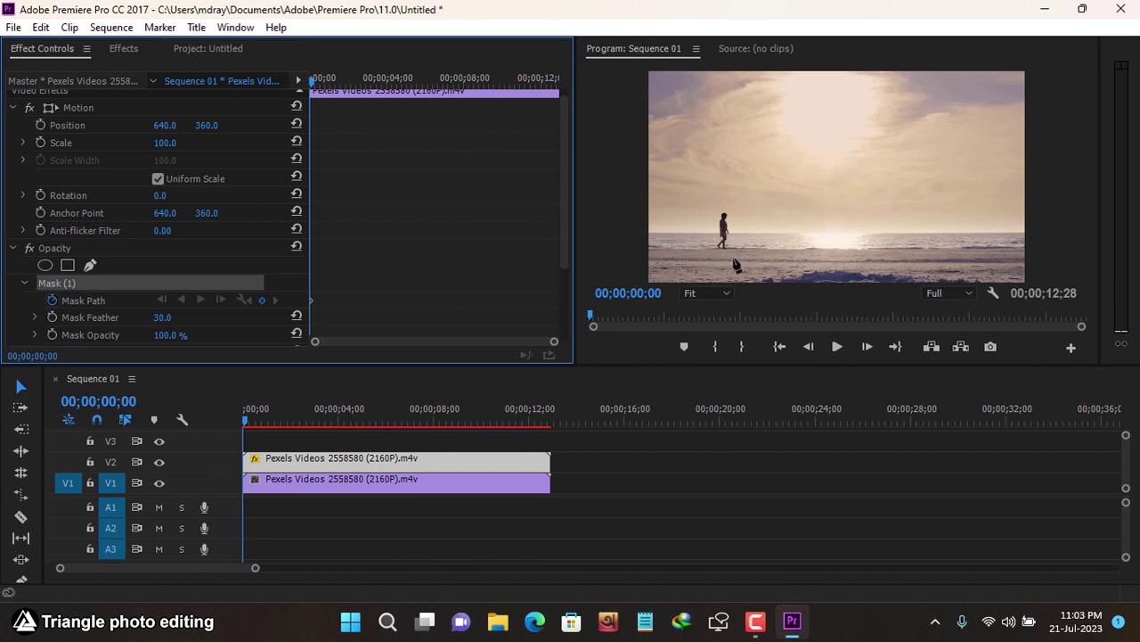
- Draw a closed mask around the walking person in the Program monitor
{"action": "left_click", "coordinate": [710, 211]}
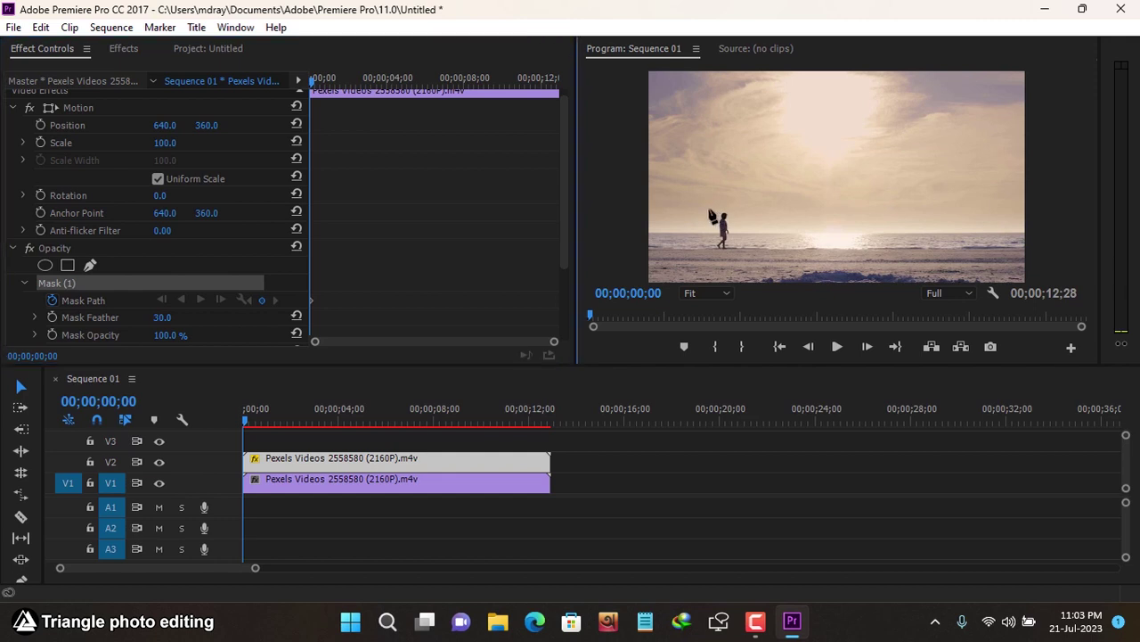
{"action": "left_click", "coordinate": [736, 207]}
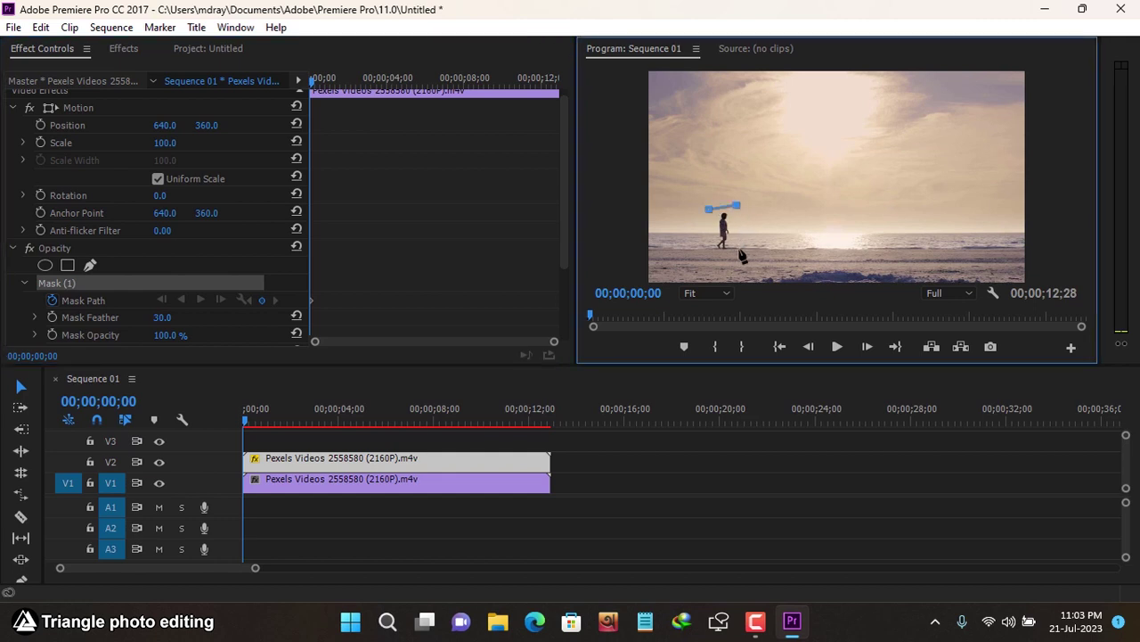
{"action": "left_click", "coordinate": [737, 255]}
{"action": "left_click", "coordinate": [711, 213]}
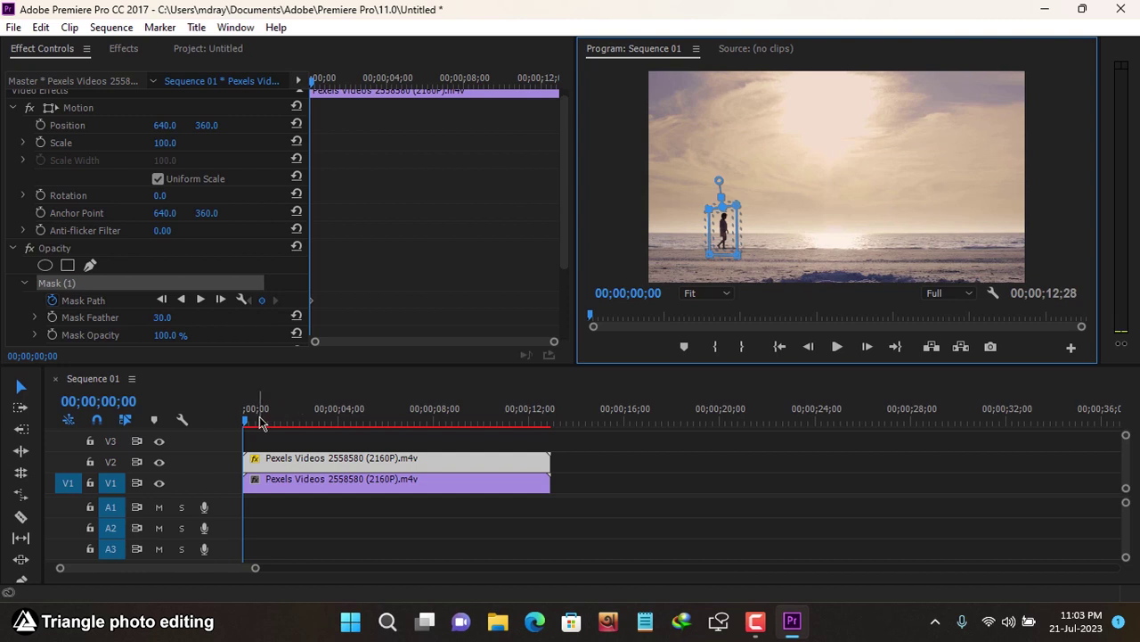
- Step into the clip and drag the mask onto the walker to set early Mask Path keyframes
{"action": "left_click_drag", "start_coordinate": [248, 428], "coordinate": [264, 428]}
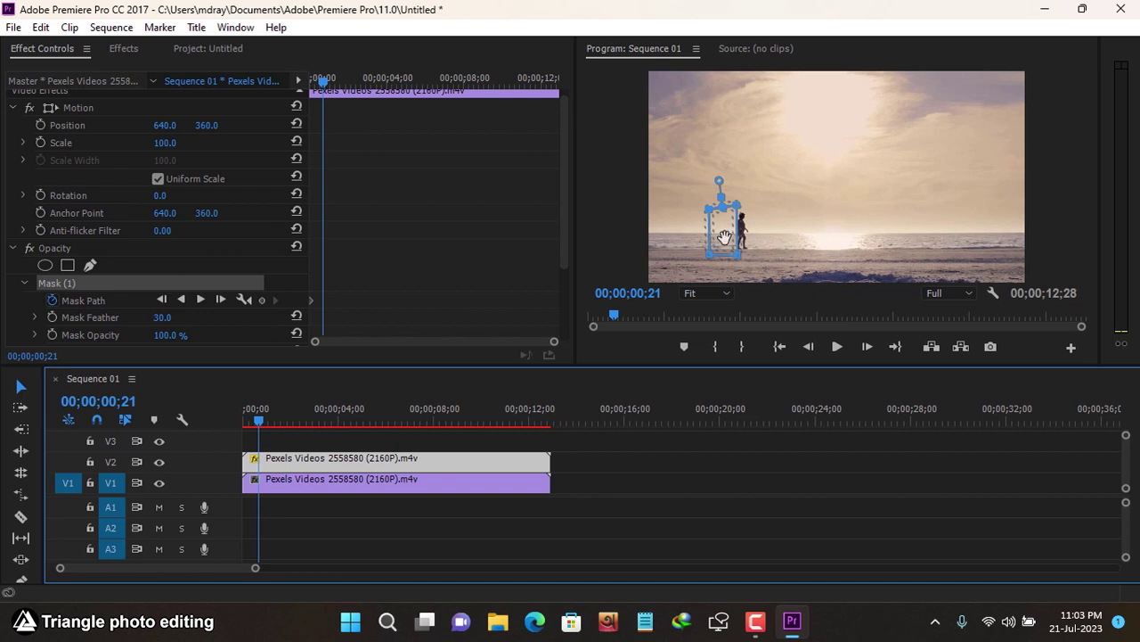
{"action": "left_click_drag", "start_coordinate": [724, 237], "coordinate": [741, 232]}
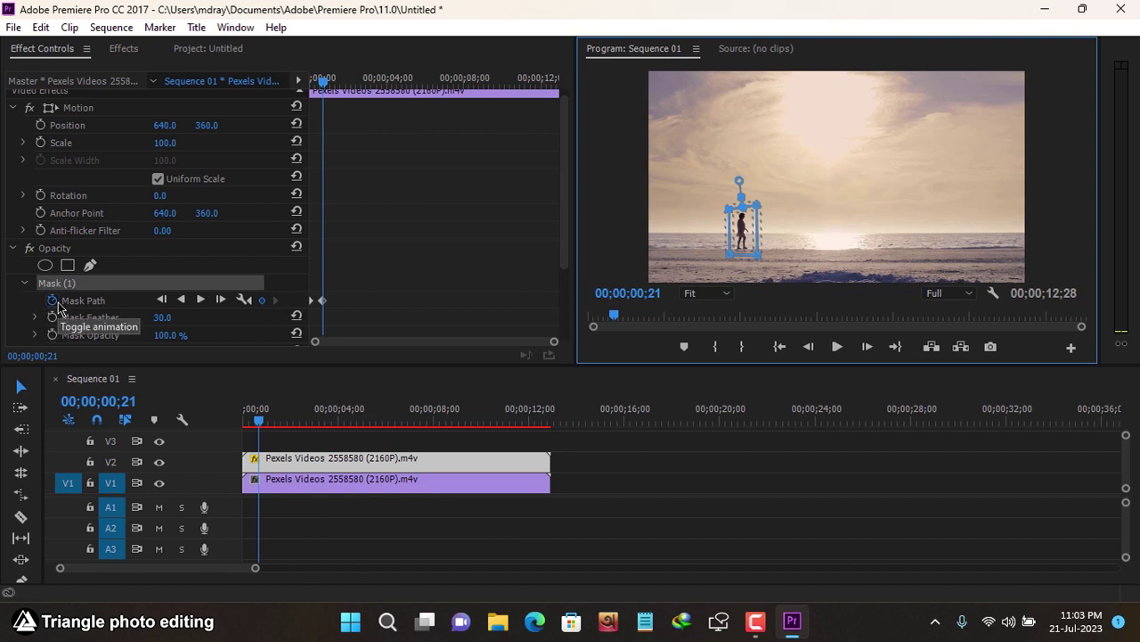
{"action": "left_click", "coordinate": [260, 424]}
{"action": "key", "text": "space"}
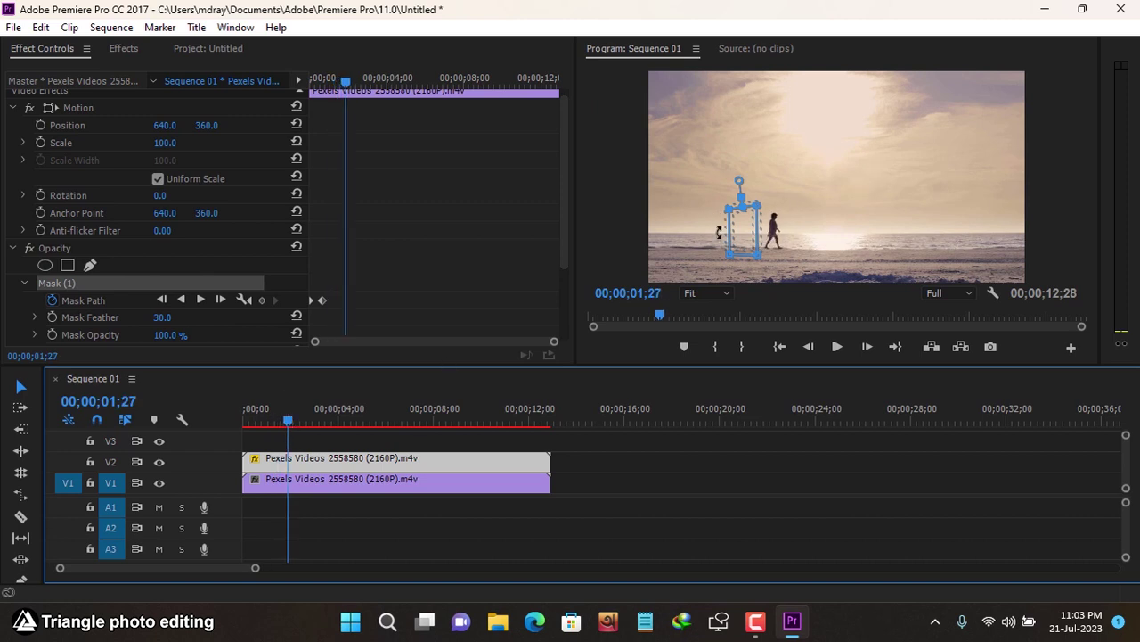
{"action": "left_click_drag", "start_coordinate": [746, 231], "coordinate": [779, 232]}
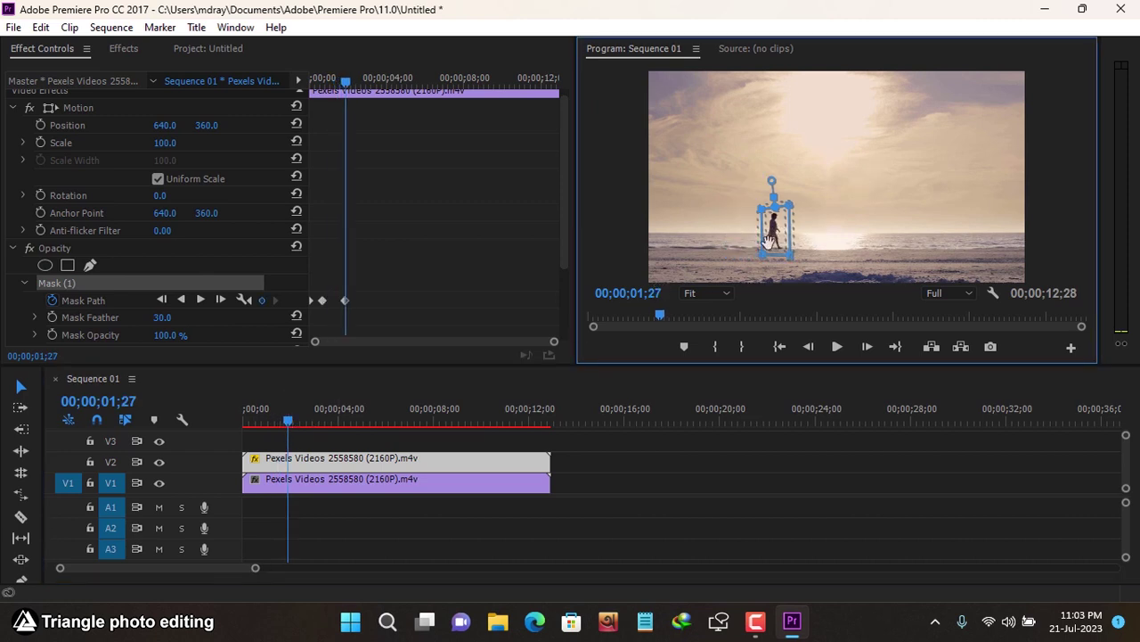
{"action": "left_click", "coordinate": [318, 419]}
{"action": "left_click_drag", "start_coordinate": [775, 227], "coordinate": [909, 227]}
{"action": "left_click", "coordinate": [950, 292]}
{"action": "left_click", "coordinate": [951, 340]}
- Keep stepping forward past 06;22, shifting the mask to follow the walker through 10;18
{"action": "left_click", "coordinate": [328, 420]}
{"action": "left_click", "coordinate": [344, 421]}
{"action": "left_click", "coordinate": [361, 420]}
{"action": "left_click", "coordinate": [377, 420]}
{"action": "left_click", "coordinate": [406, 424]}
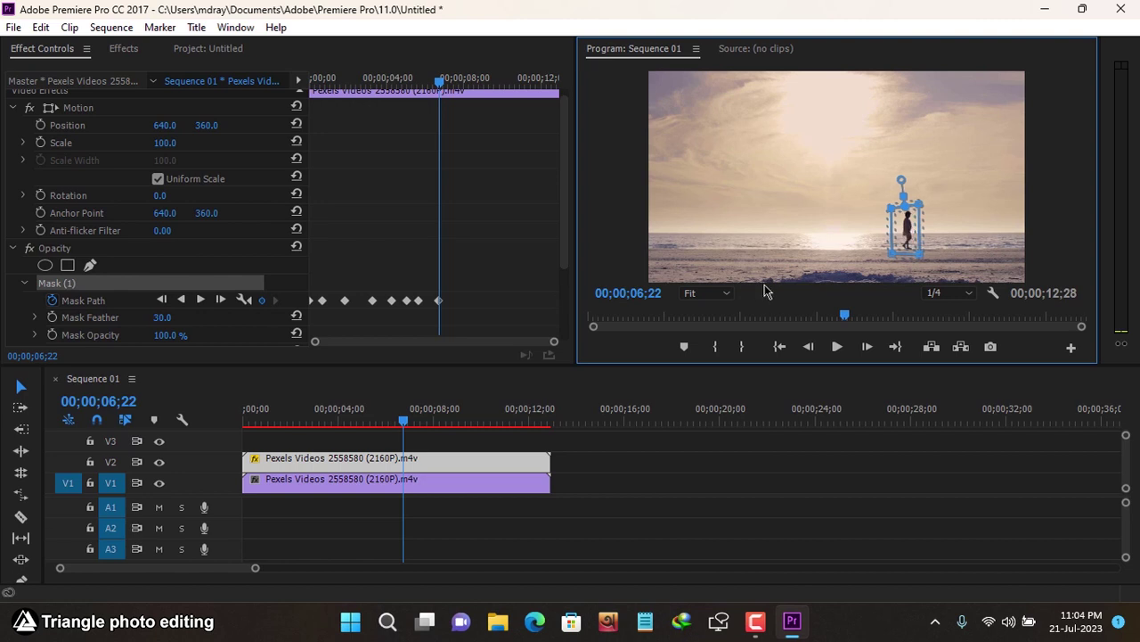
{"action": "left_click", "coordinate": [412, 424]}
{"action": "left_click", "coordinate": [423, 421]}
{"action": "left_click", "coordinate": [433, 421]}
{"action": "left_click_drag", "start_coordinate": [920, 226], "coordinate": [1023, 241]}
{"action": "left_click", "coordinate": [450, 420]}
{"action": "left_click", "coordinate": [464, 421]}
{"action": "left_click", "coordinate": [481, 421]}
{"action": "left_click", "coordinate": [496, 421]}
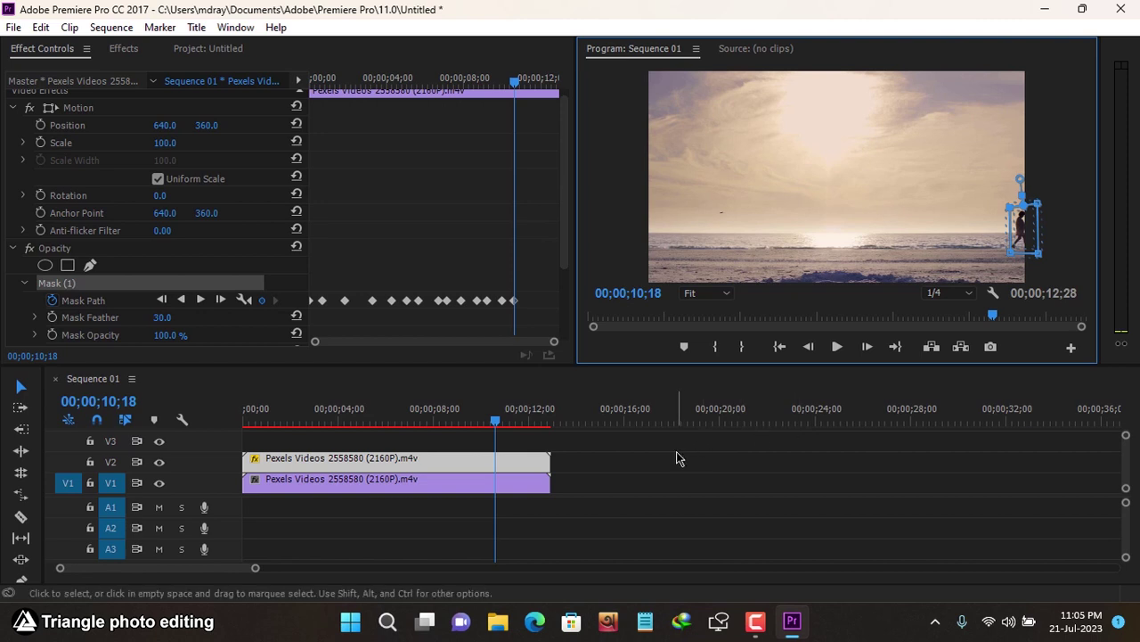
- Hide V1, invert the V2 mask to cut out the walker, then show V1 again
{"action": "left_click", "coordinate": [159, 483]}
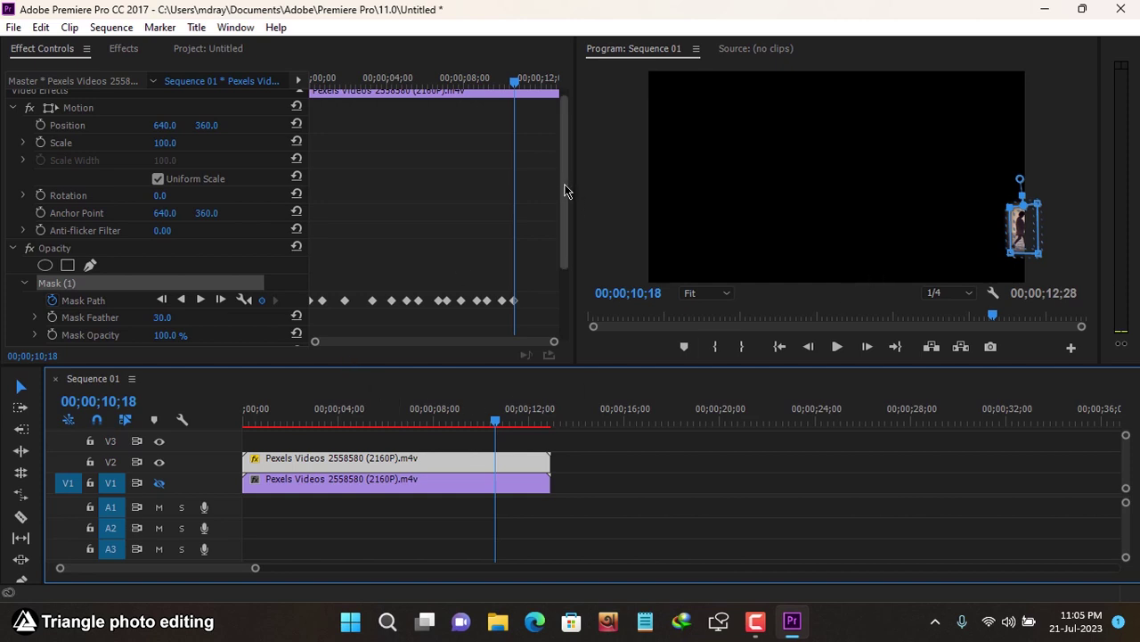
{"action": "left_click_drag", "start_coordinate": [564, 190], "coordinate": [568, 251]}
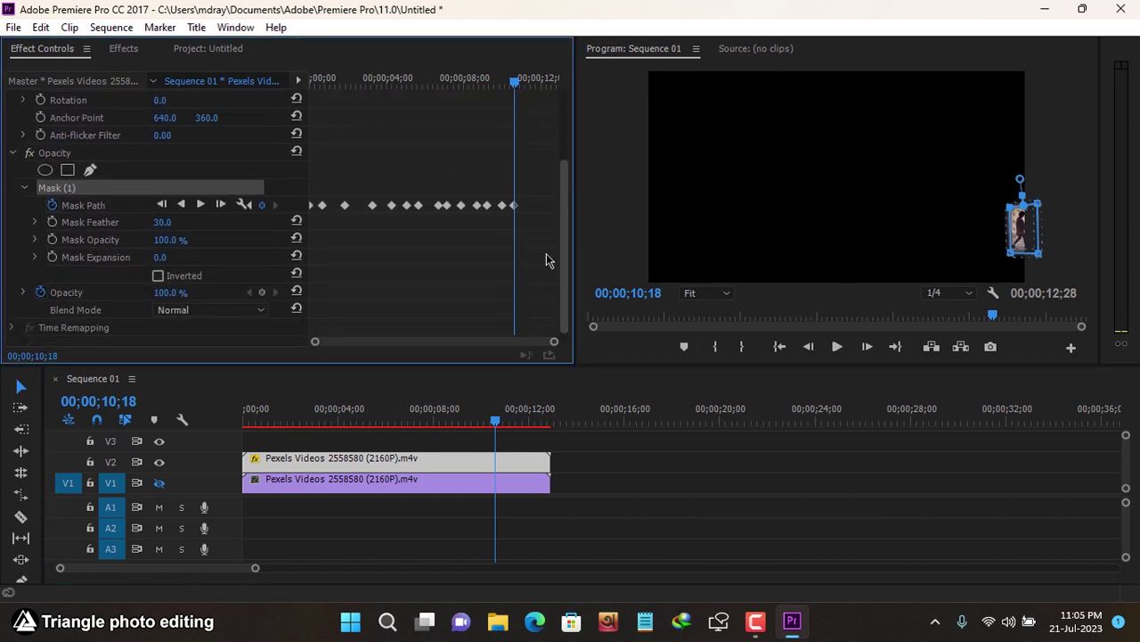
{"action": "left_click", "coordinate": [158, 276]}
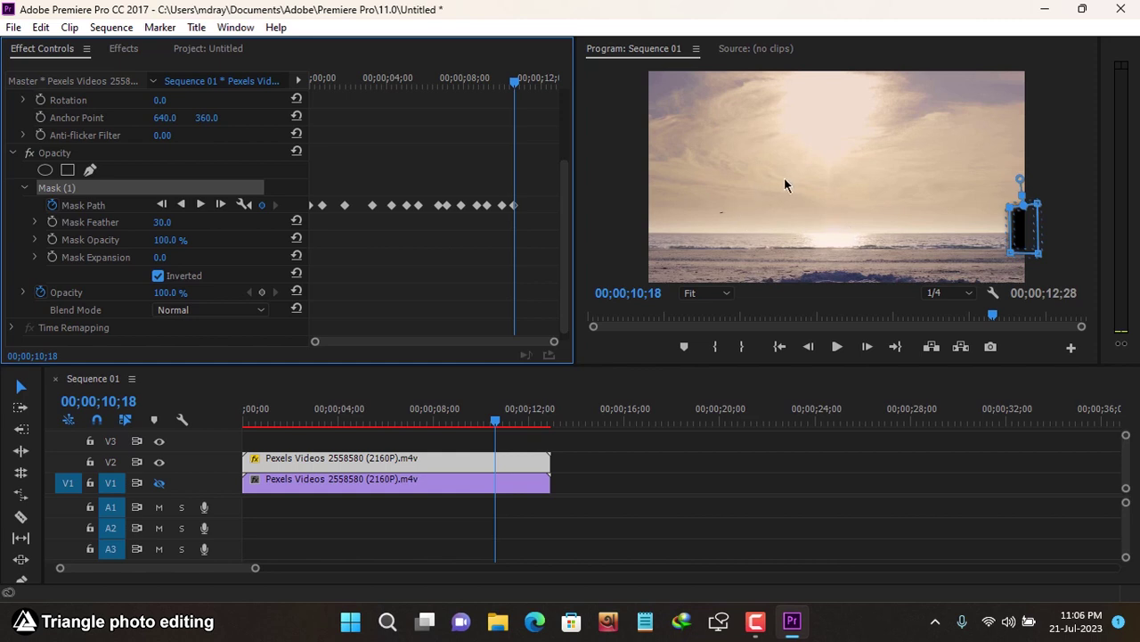
{"action": "left_click", "coordinate": [159, 484]}
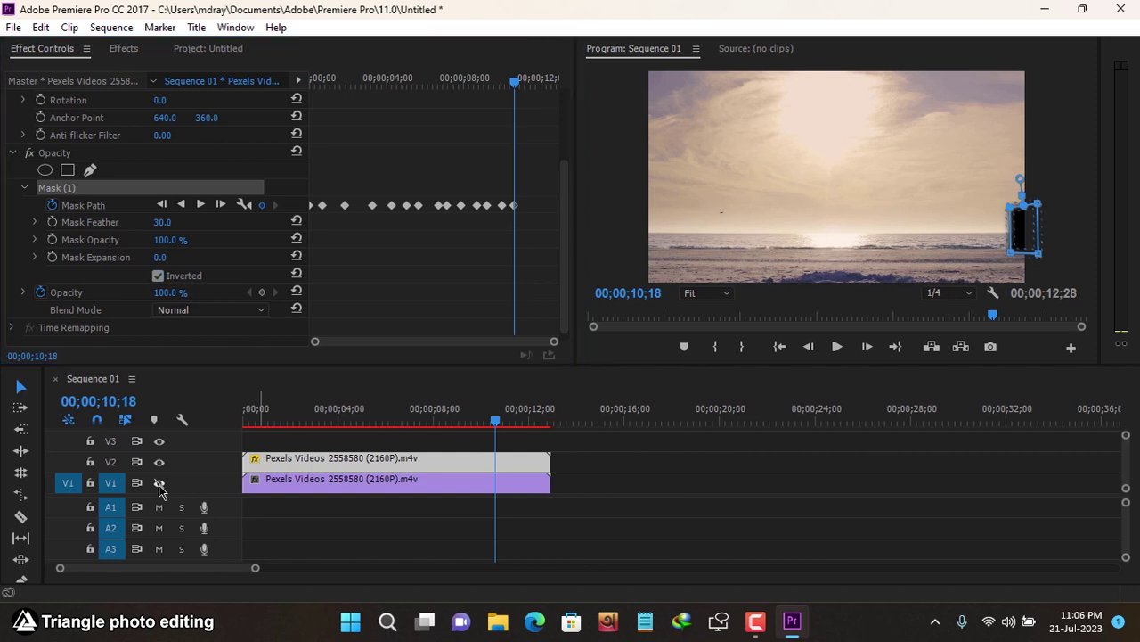
{"action": "left_click", "coordinate": [158, 484]}
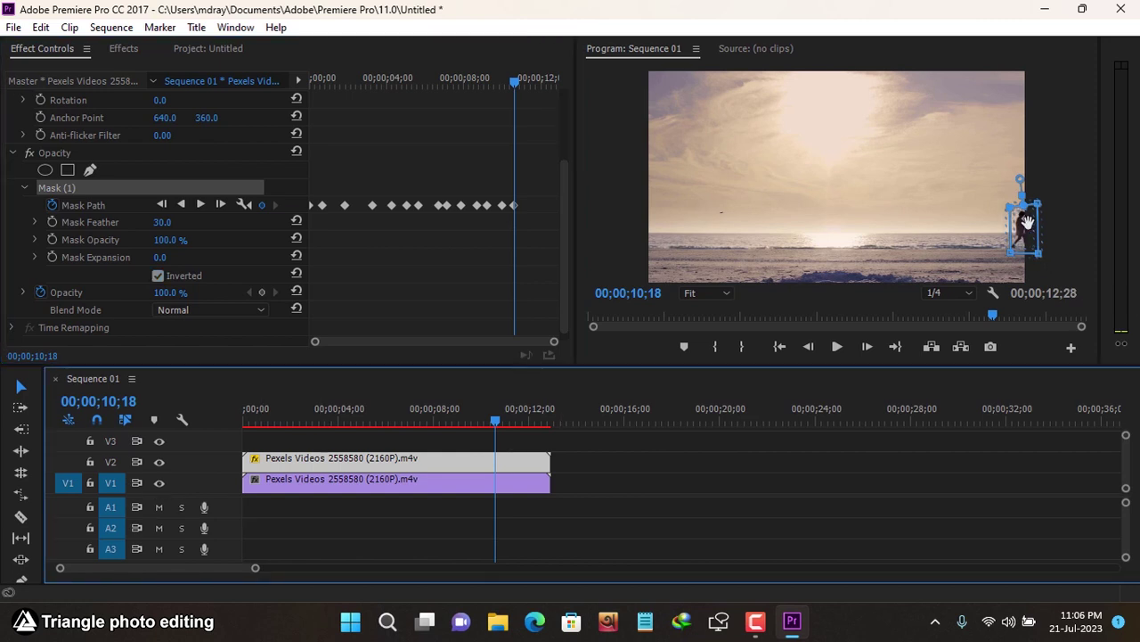
- Scrub to 00;00;05;14 to check the mask, then clear the clip selection
{"action": "left_click", "coordinate": [348, 422]}
{"action": "left_click_drag", "start_coordinate": [350, 424], "coordinate": [375, 423]}
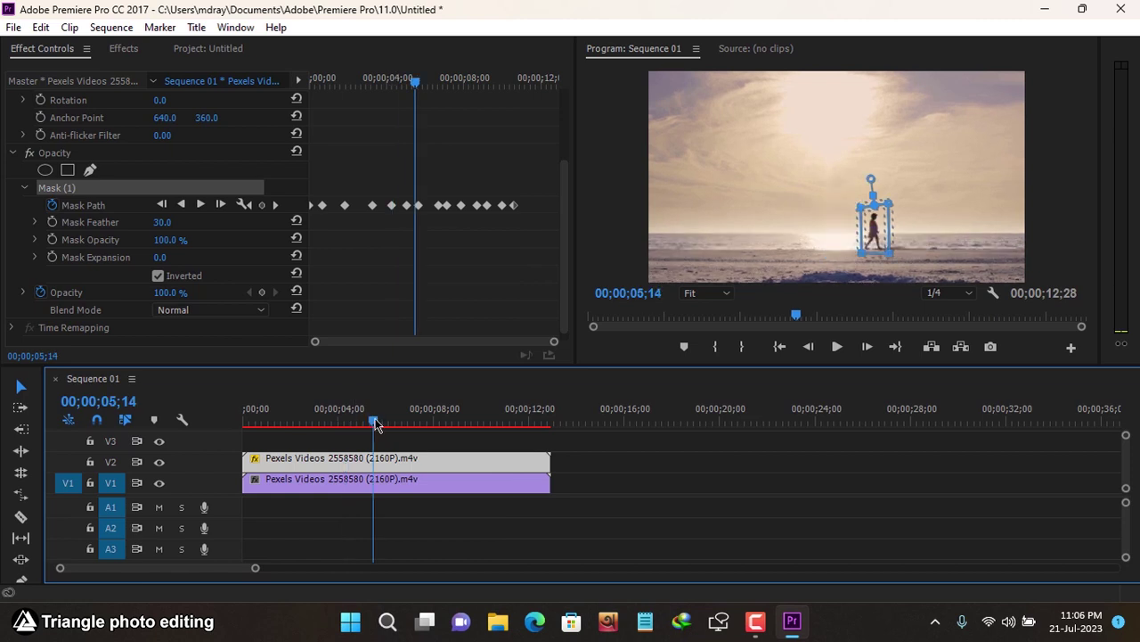
{"action": "left_click", "coordinate": [774, 460]}
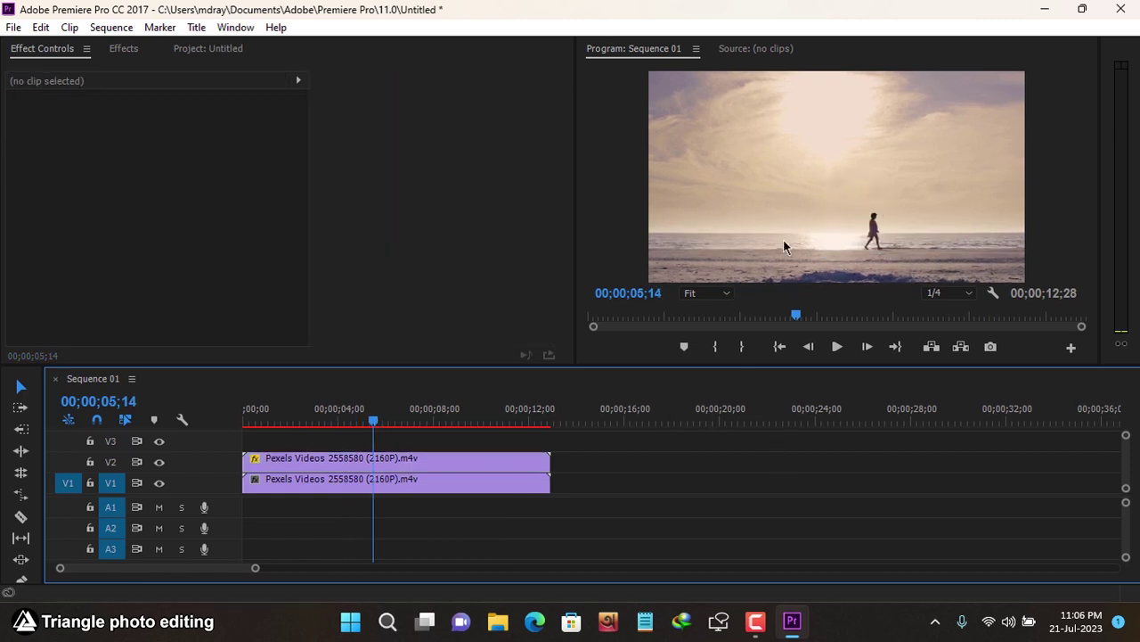
- Review playback, then razor-cut the V1 beach clip at about six seconds
{"action": "left_click", "coordinate": [263, 422]}
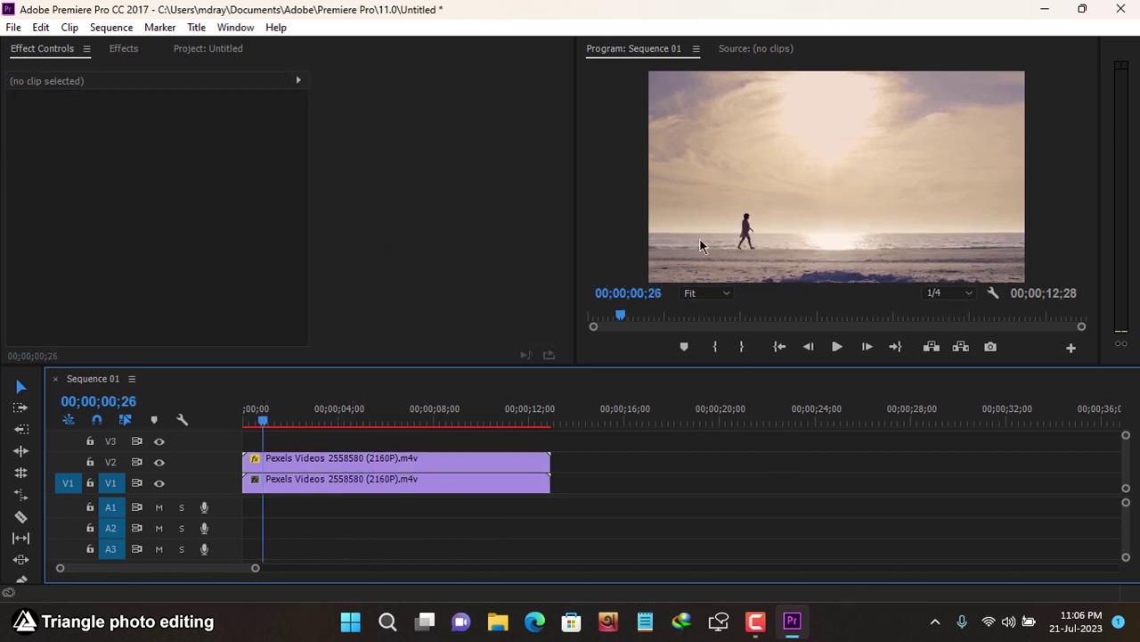
{"action": "key", "text": "space"}
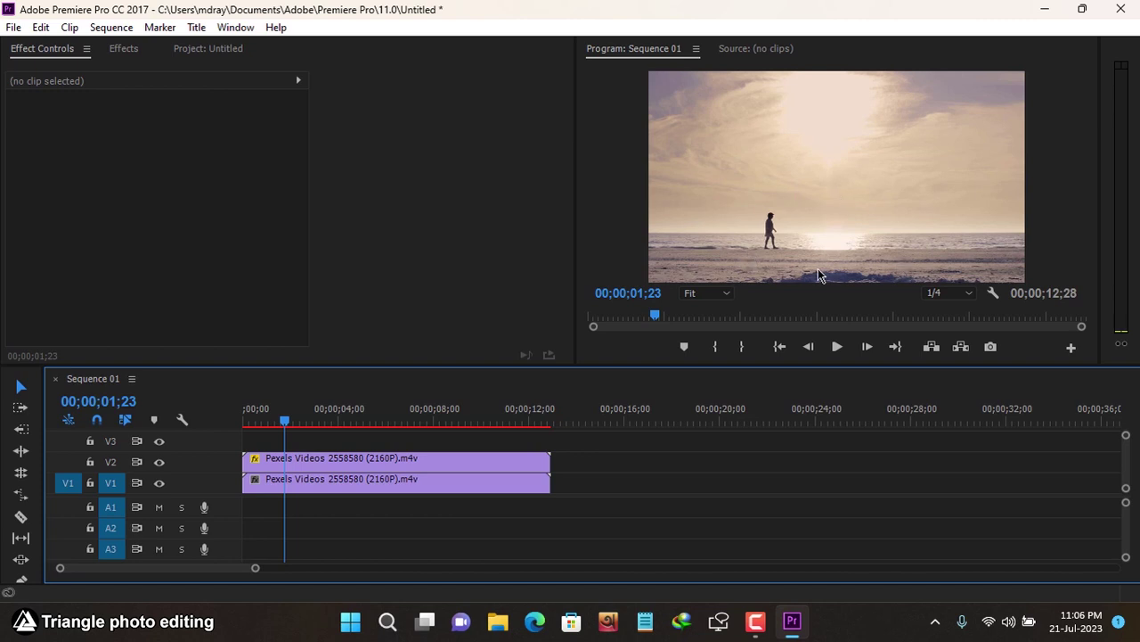
{"action": "left_click", "coordinate": [359, 485]}
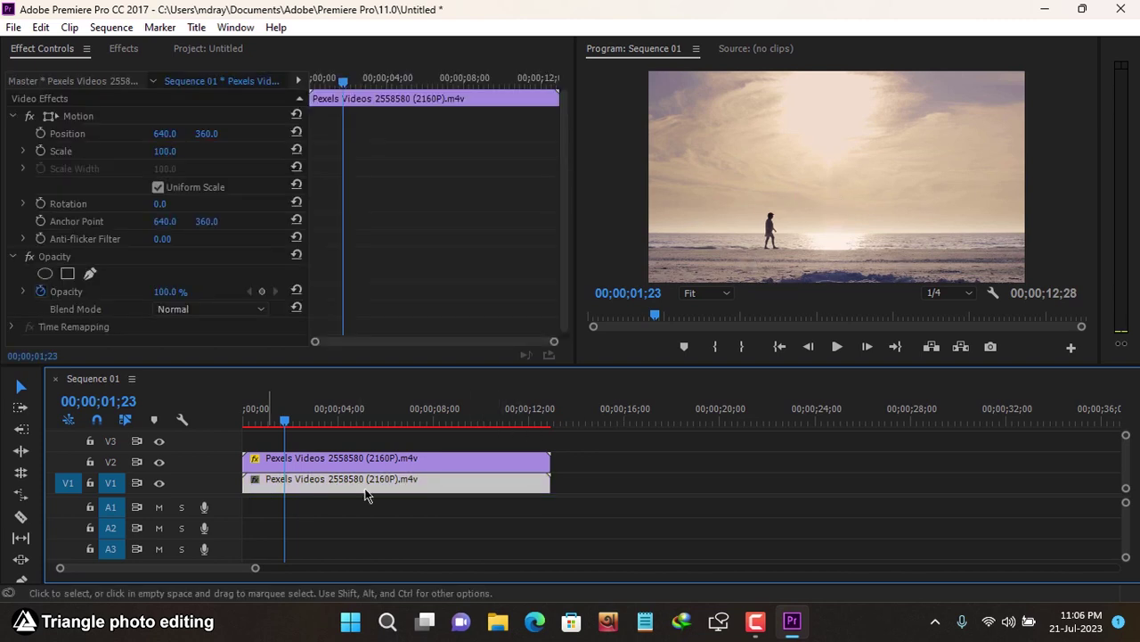
{"action": "key", "text": "c"}
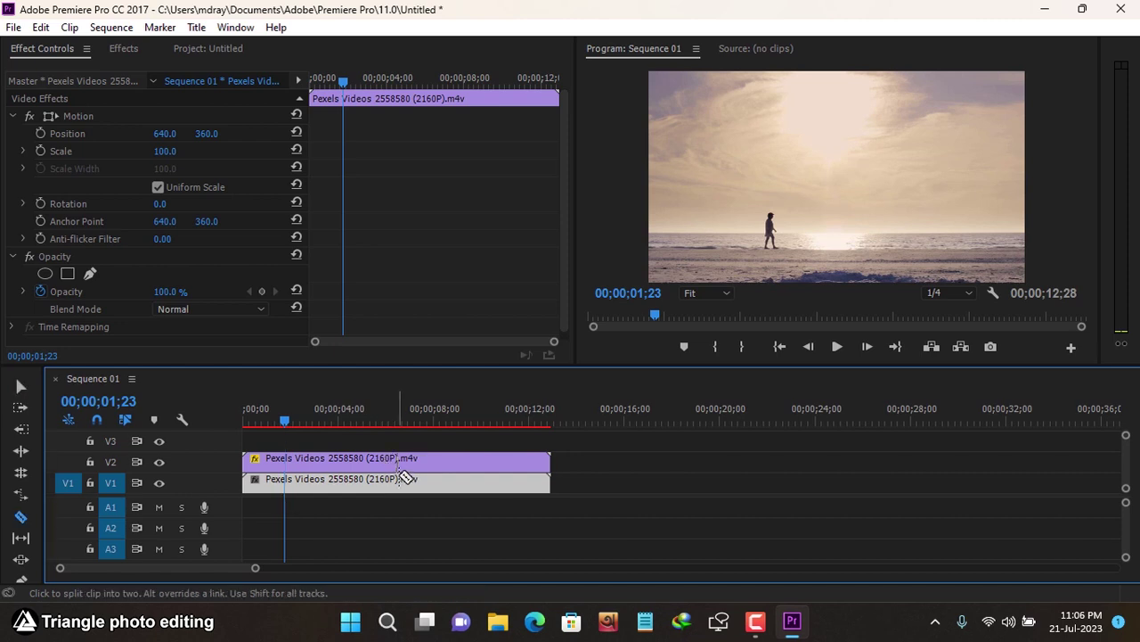
{"action": "left_click", "coordinate": [389, 482]}
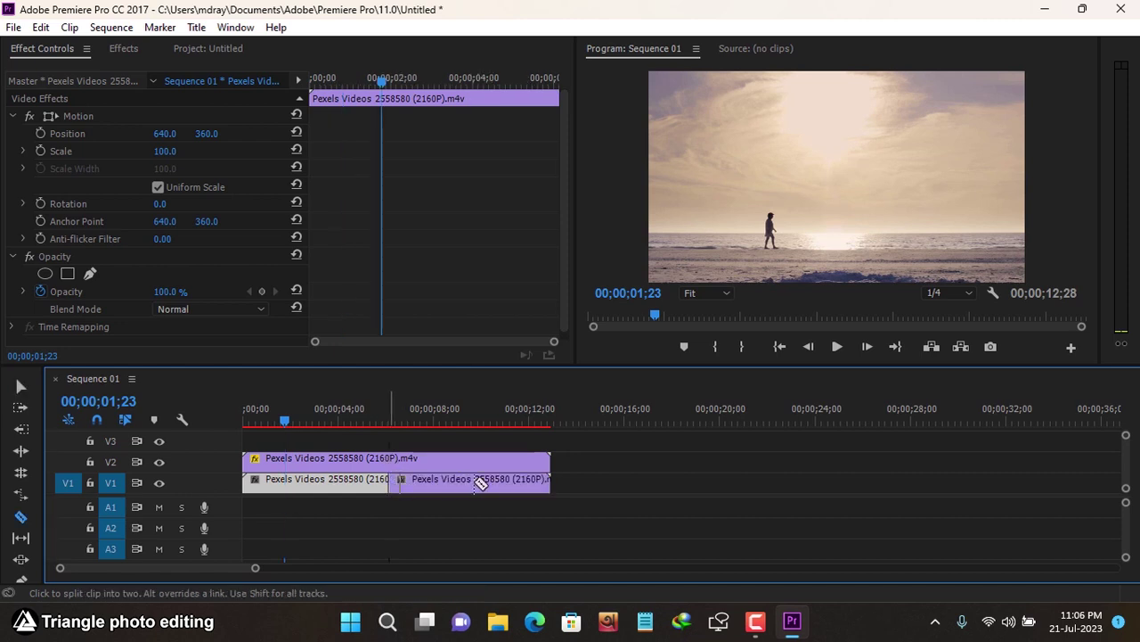
{"action": "key", "text": "v"}
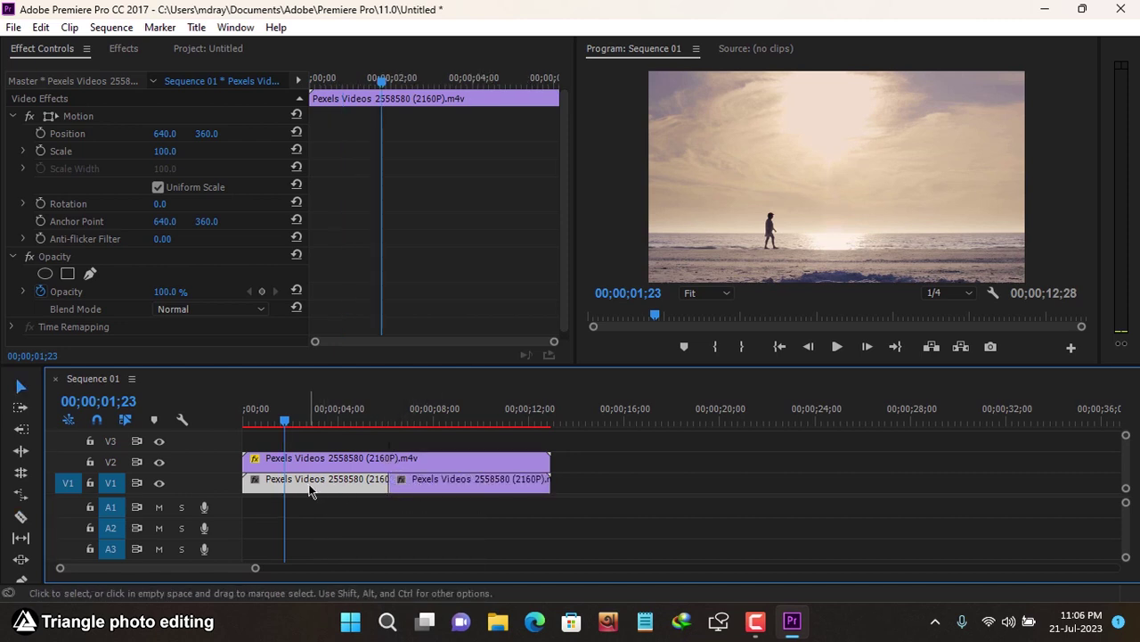
- Swap the two halves of the V1 clip so the second half comes first
{"action": "mouse_move", "coordinate": [311, 492]}
{"action": "left_mouse_down"}
{"action": "mouse_move", "coordinate": [364, 545]}
{"action": "mouse_move", "coordinate": [649, 496]}
{"action": "left_mouse_up"}
{"action": "left_click", "coordinate": [475, 491]}
{"action": "left_click_drag", "start_coordinate": [475, 491], "coordinate": [329, 491]}
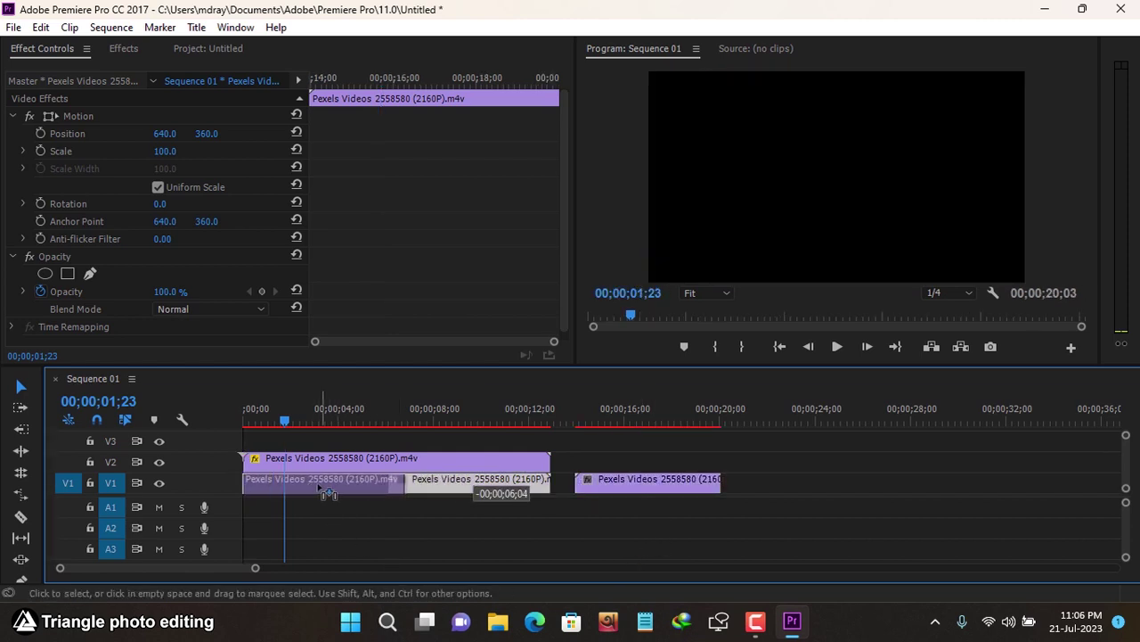
{"action": "left_click_drag", "start_coordinate": [664, 497], "coordinate": [495, 496]}
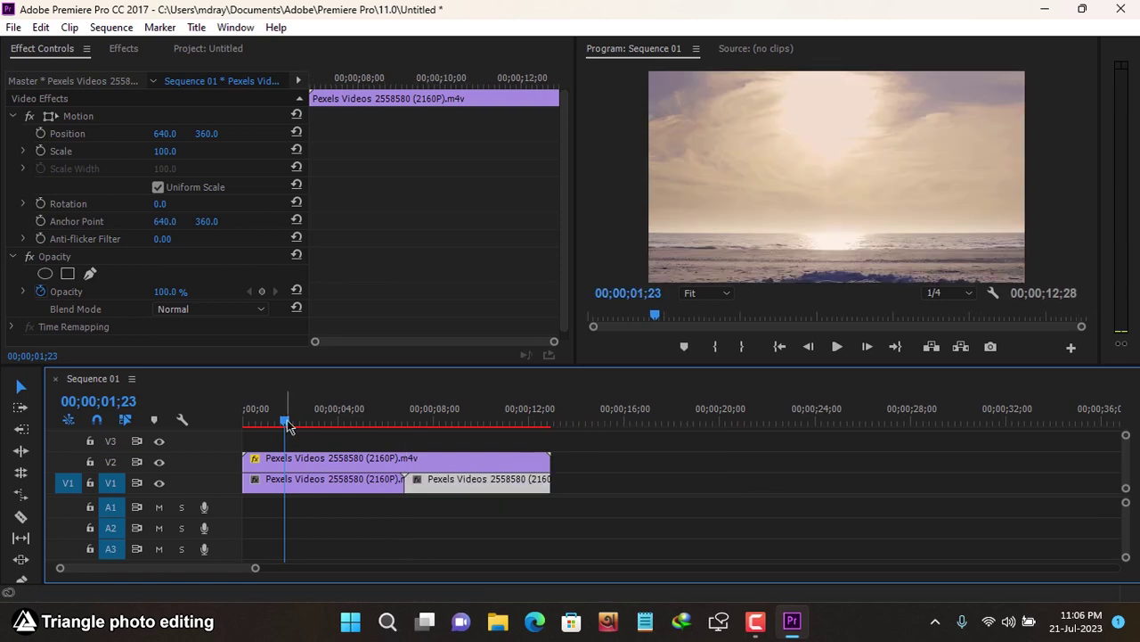
{"action": "key", "text": "Home"}
- Set playback resolution to Full, show the Project panel's meeting clip, and open the Button Editor
{"action": "left_click", "coordinate": [954, 292]}
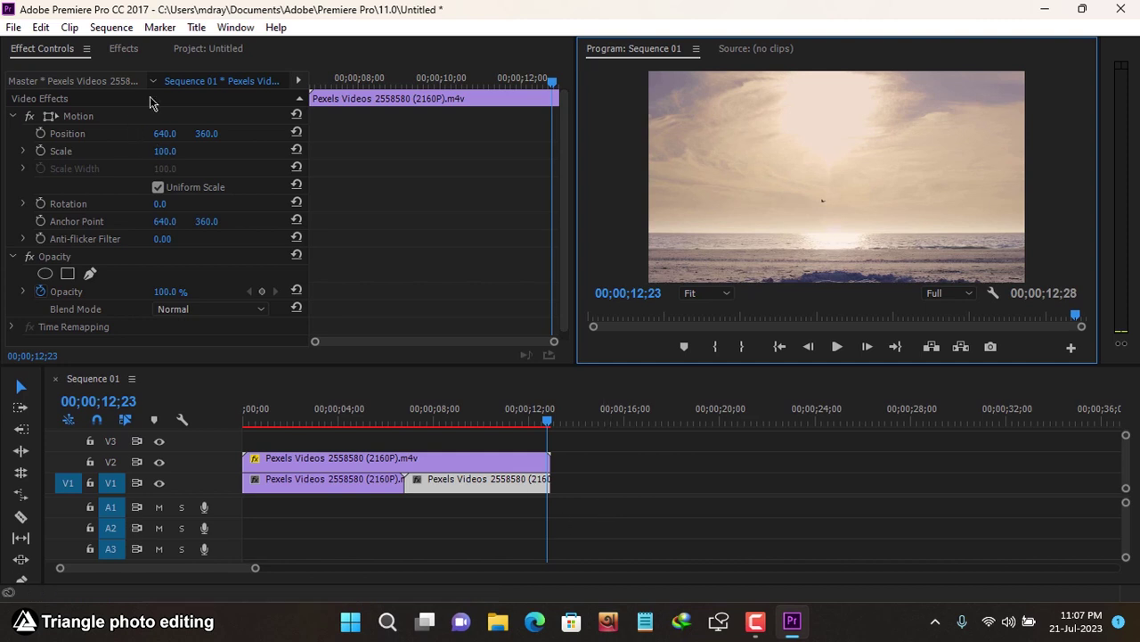
{"action": "left_click", "coordinate": [214, 53]}
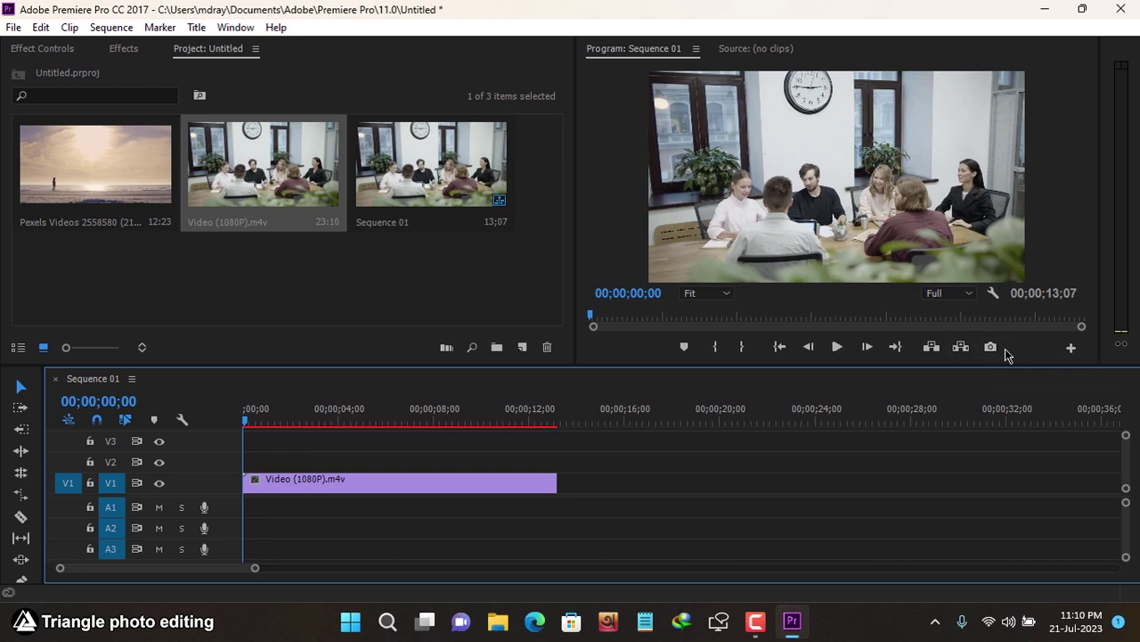
{"action": "left_click", "coordinate": [1072, 349]}
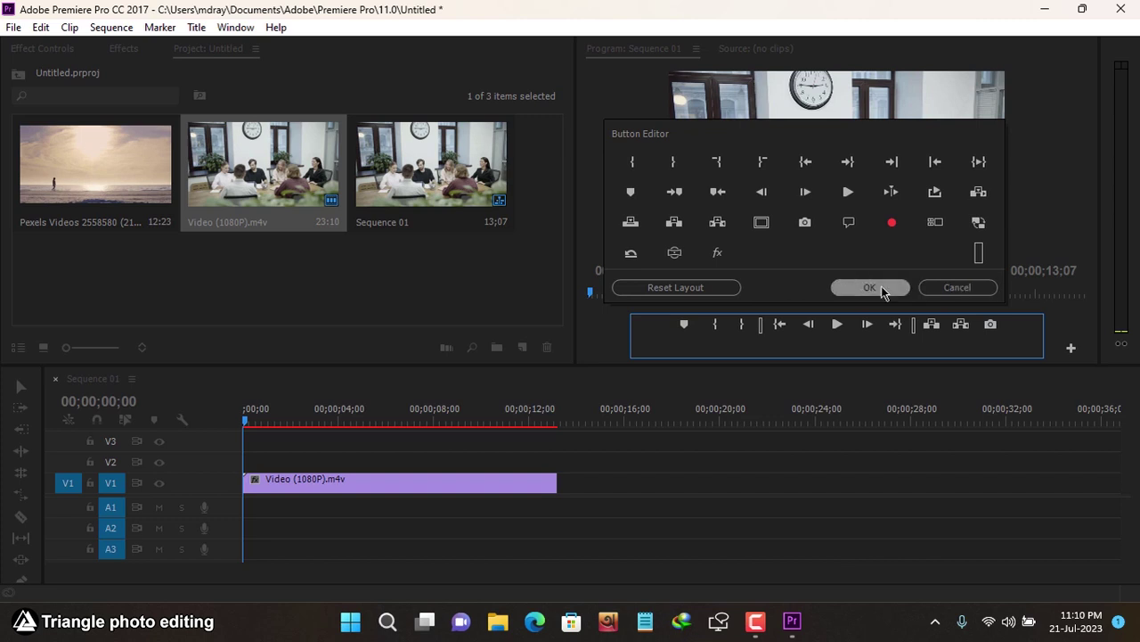
- Export the meeting video's first frame as a PNG still imported into the project
{"action": "left_click", "coordinate": [882, 288]}
{"action": "left_click", "coordinate": [1000, 353]}
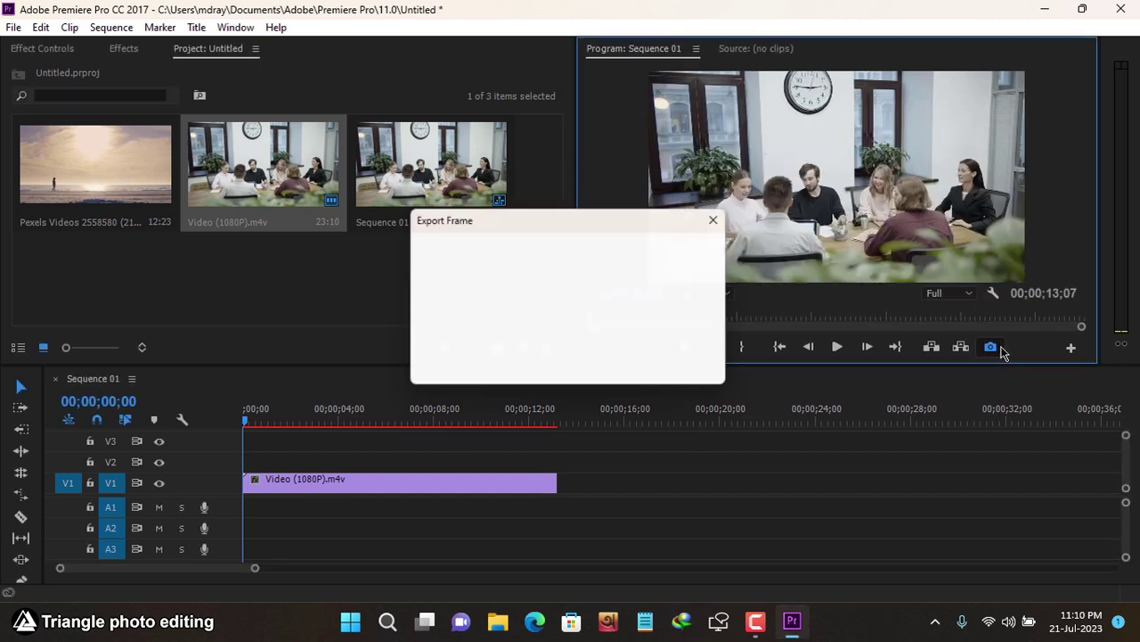
{"action": "left_click", "coordinate": [534, 280]}
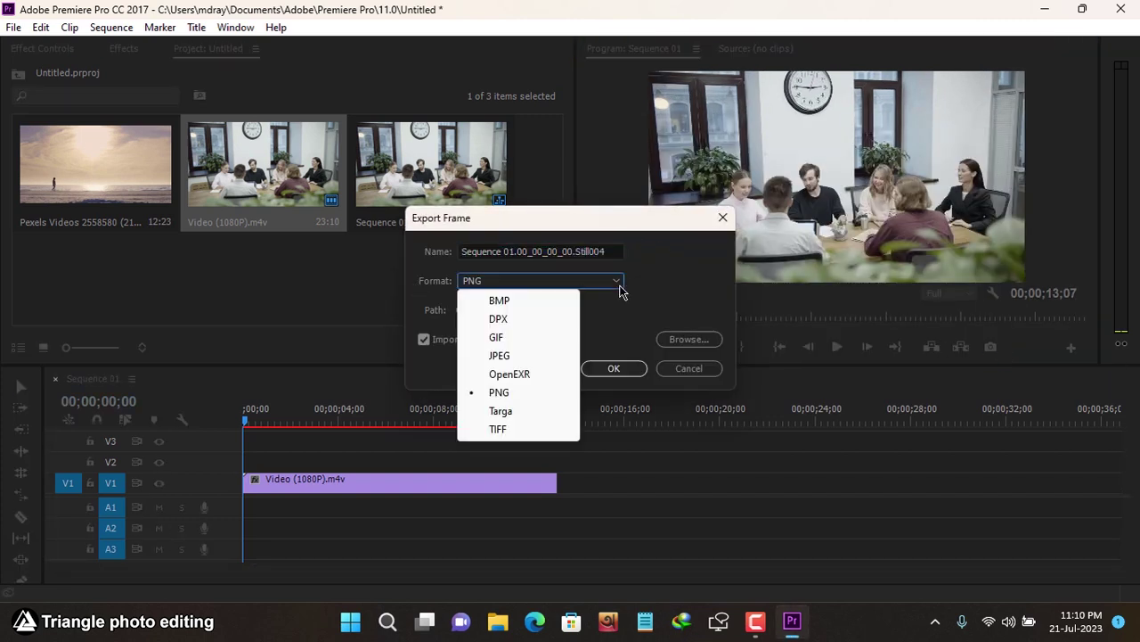
{"action": "left_click", "coordinate": [504, 392]}
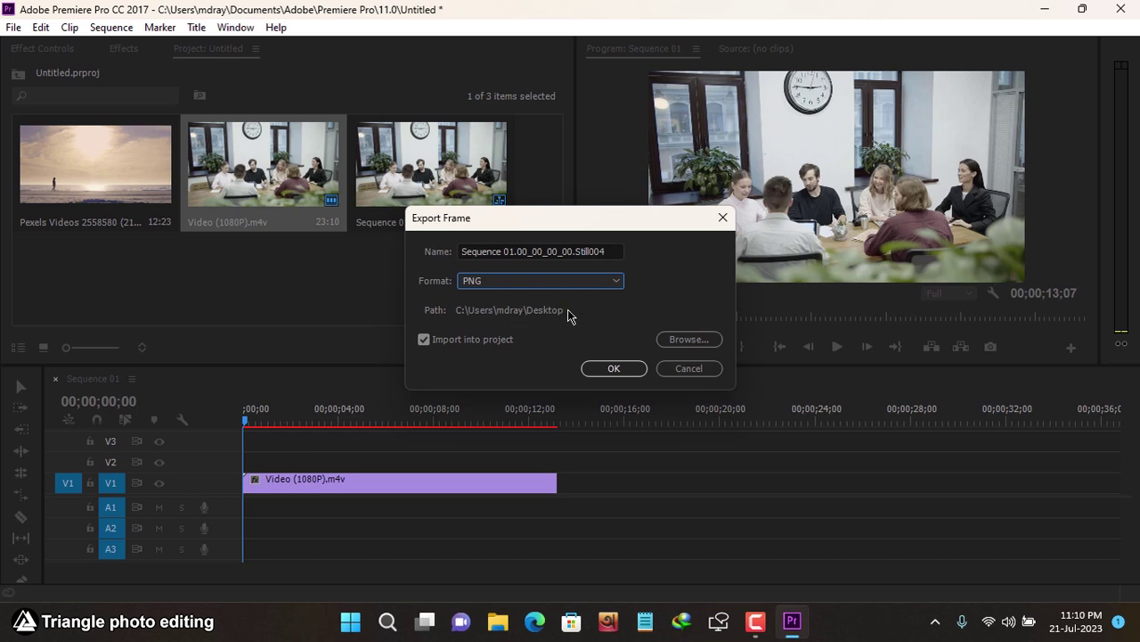
{"action": "left_click", "coordinate": [617, 369]}
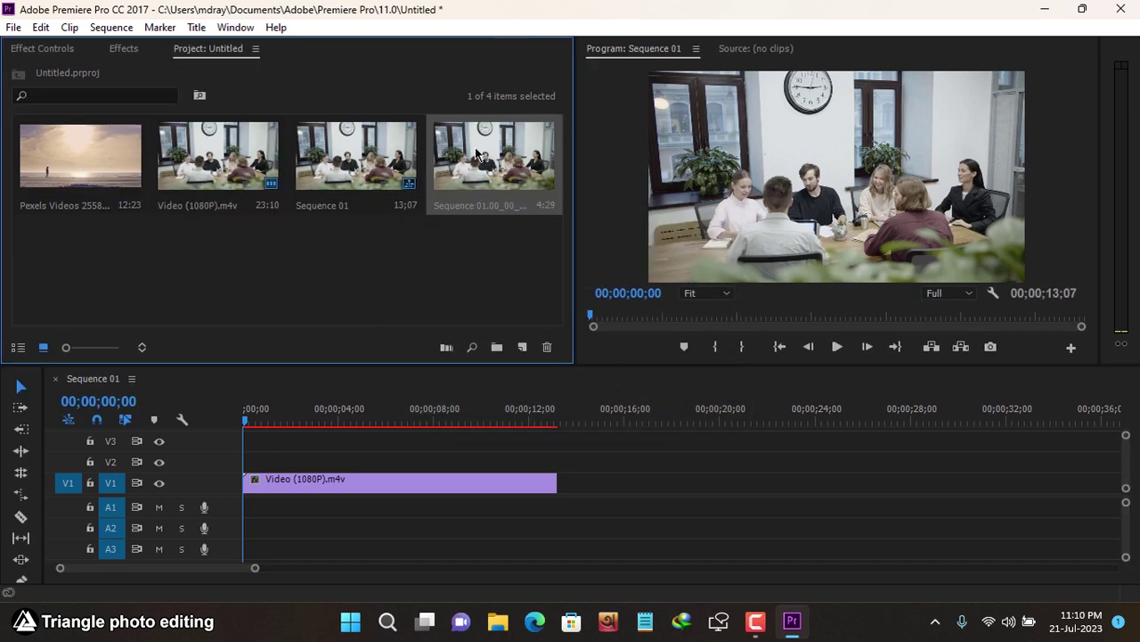
- Place the PNG still Sequence 01.00_00_00_00.Still004 on V2 above the meeting video and select it
{"action": "mouse_move", "coordinate": [476, 163]}
{"action": "left_mouse_down"}
{"action": "mouse_move", "coordinate": [399, 465]}
{"action": "mouse_move", "coordinate": [321, 464]}
{"action": "mouse_move", "coordinate": [557, 462]}
{"action": "left_mouse_up"}
{"action": "left_click", "coordinate": [159, 483]}
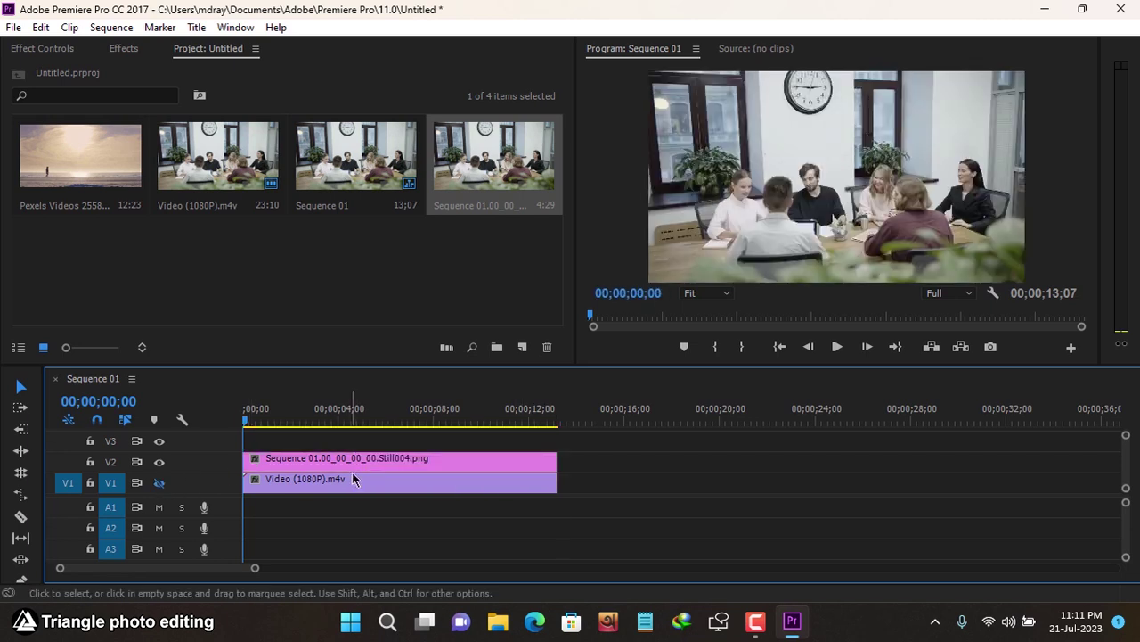
{"action": "key", "text": "ctrl+z"}
{"action": "left_click", "coordinate": [425, 461]}
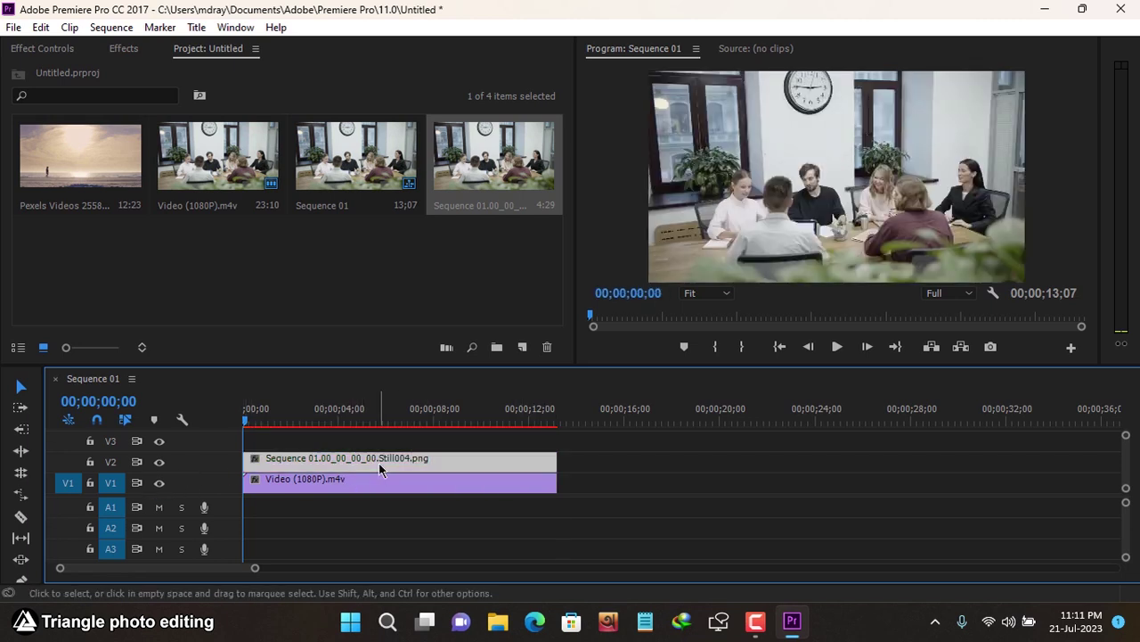
{"action": "left_click", "coordinate": [62, 51]}
- Add a pen opacity mask to the still with mask feather 30
{"action": "scroll", "coordinate": [449, 184], "scroll_direction": "down", "scroll_amount": 1}
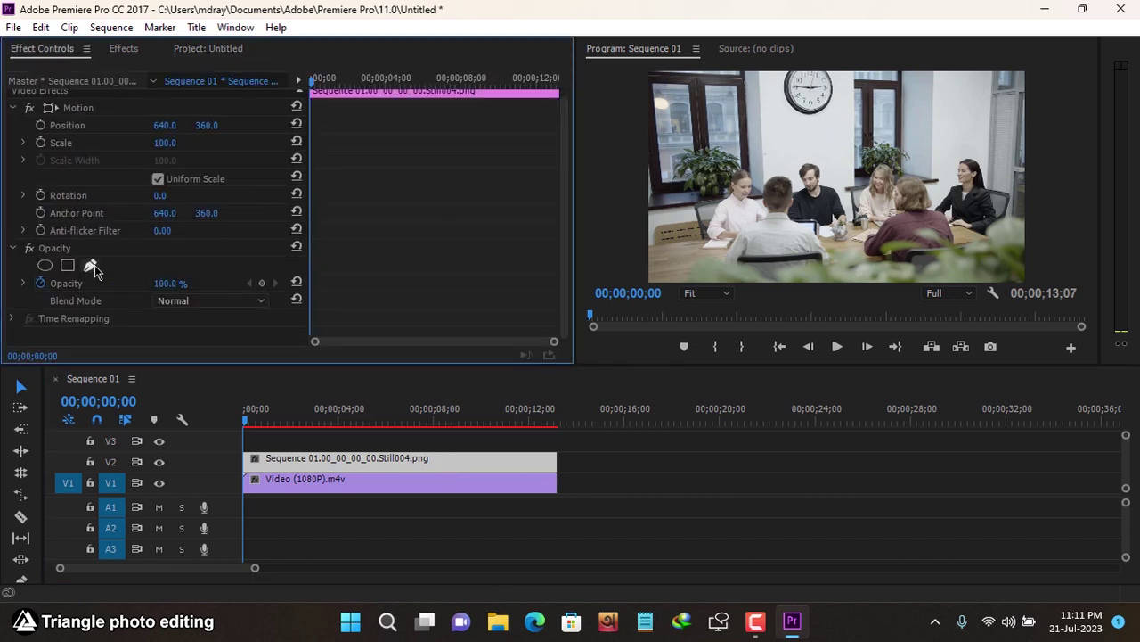
{"action": "left_click", "coordinate": [95, 265]}
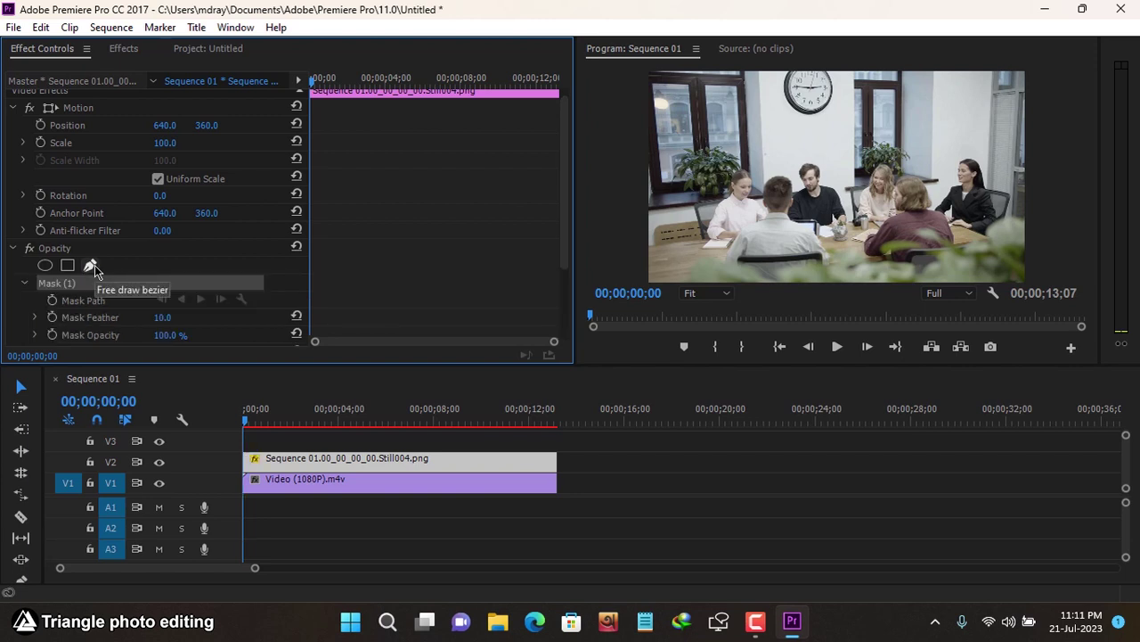
{"action": "left_click", "coordinate": [162, 318]}
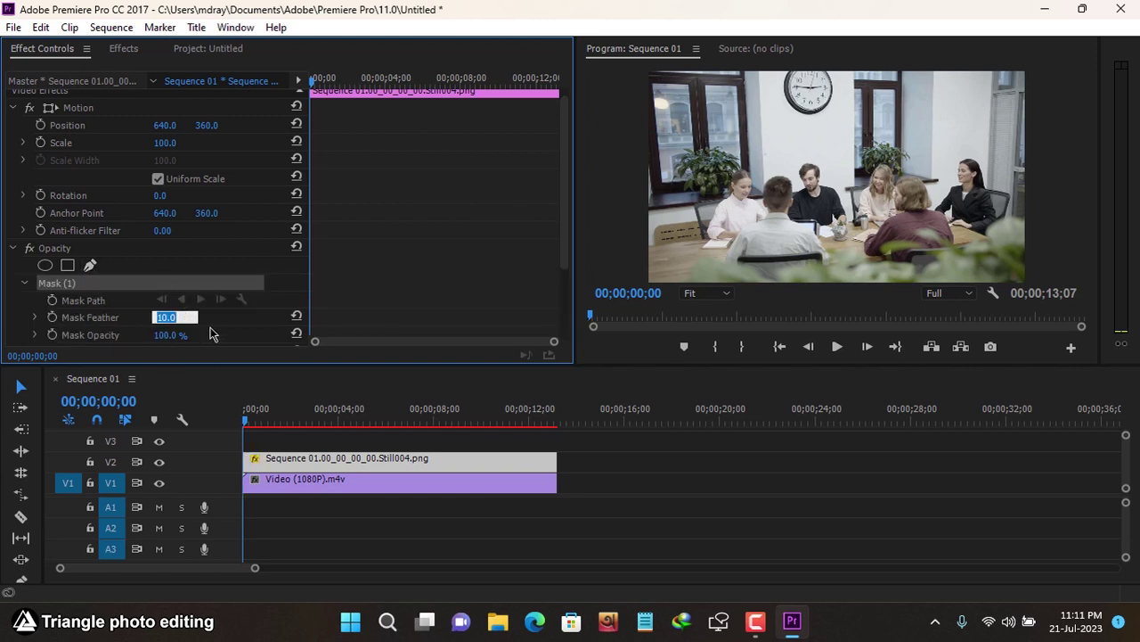
{"action": "type", "text": "3"}
{"action": "type", "text": "0"}
{"action": "key", "text": "Return"}
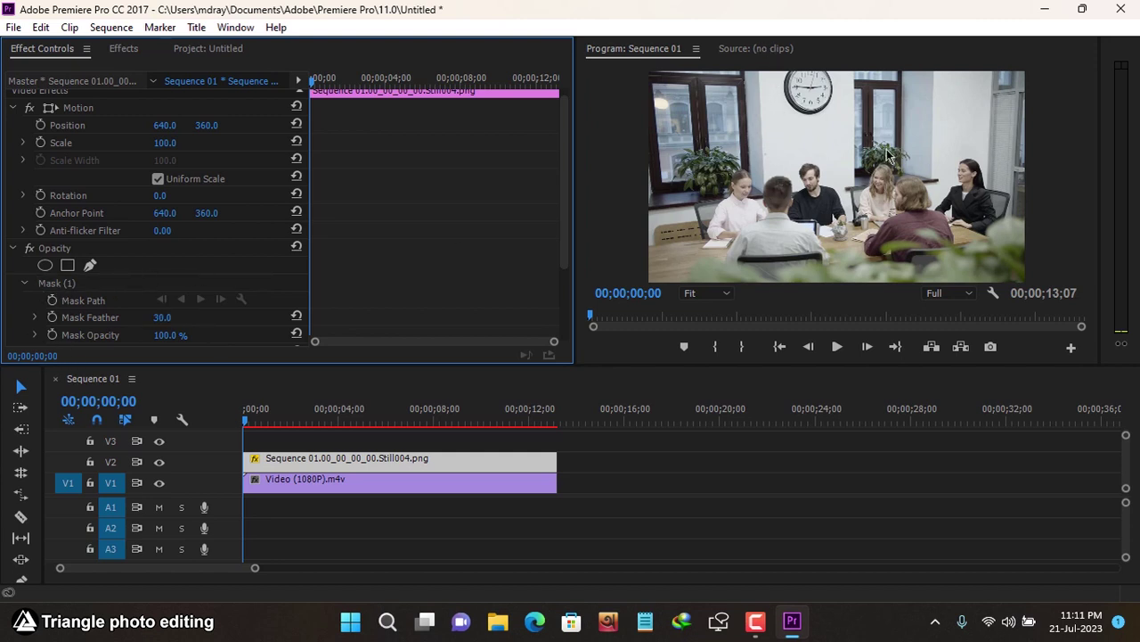
{"action": "left_click", "coordinate": [78, 285]}
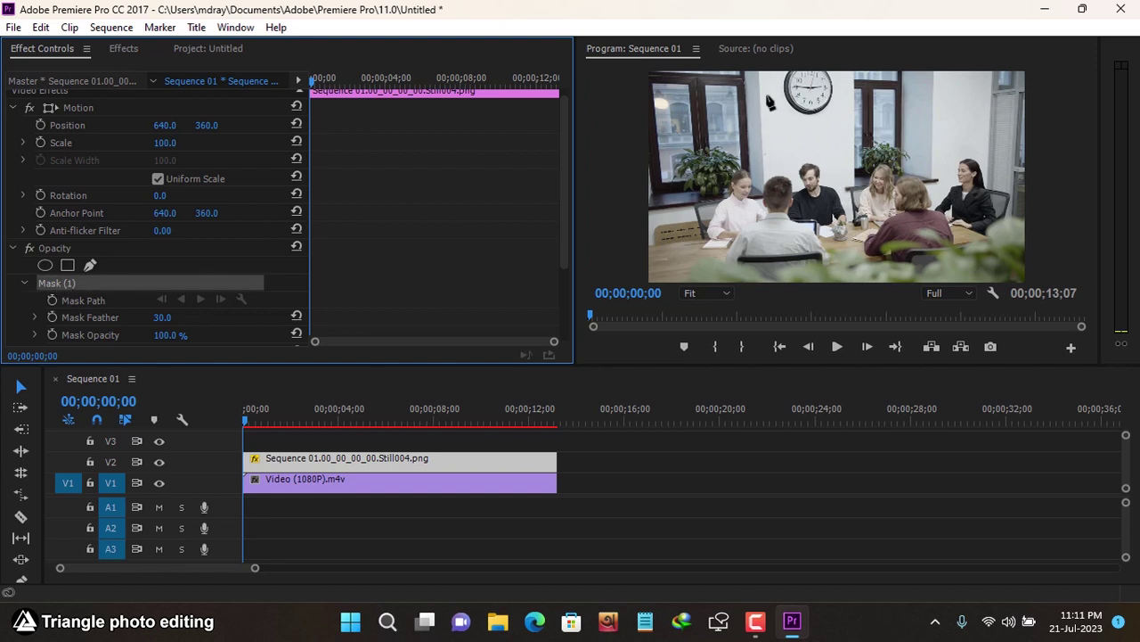
- At 25% monitor zoom, draw a closed mask path around the wall clock, then fit the view
{"action": "left_click", "coordinate": [726, 293]}
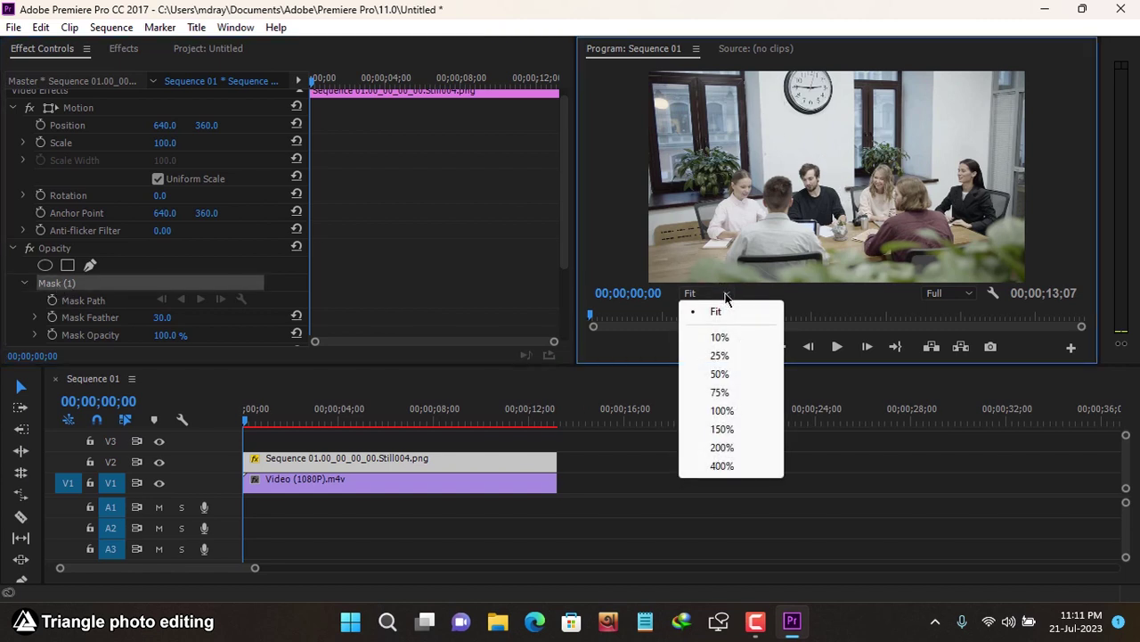
{"action": "left_click", "coordinate": [719, 356]}
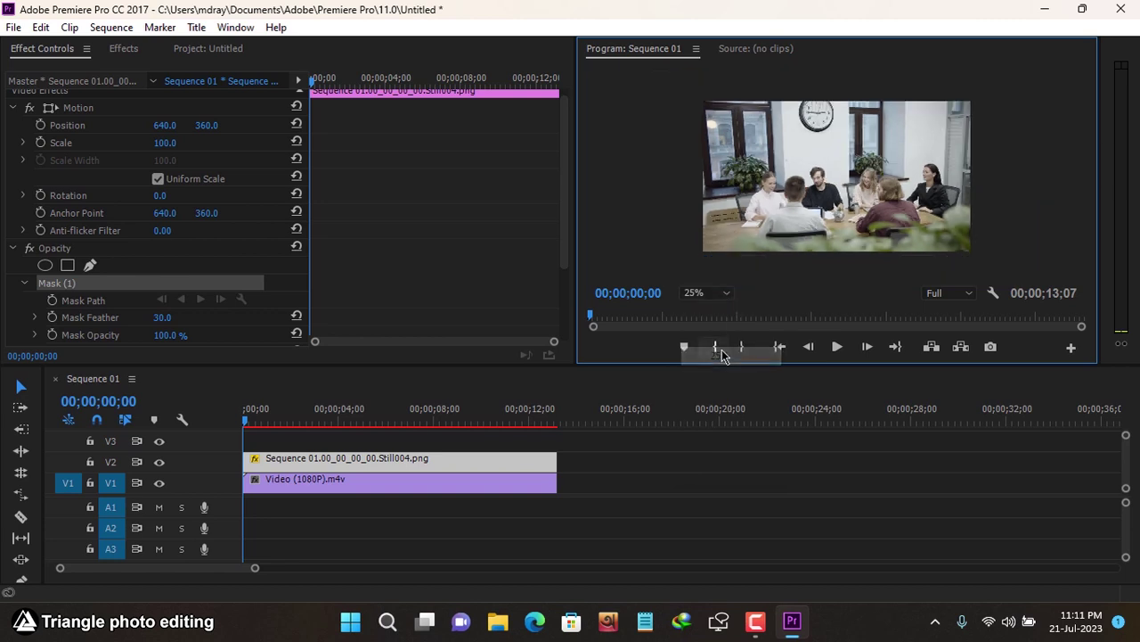
{"action": "left_click", "coordinate": [790, 92]}
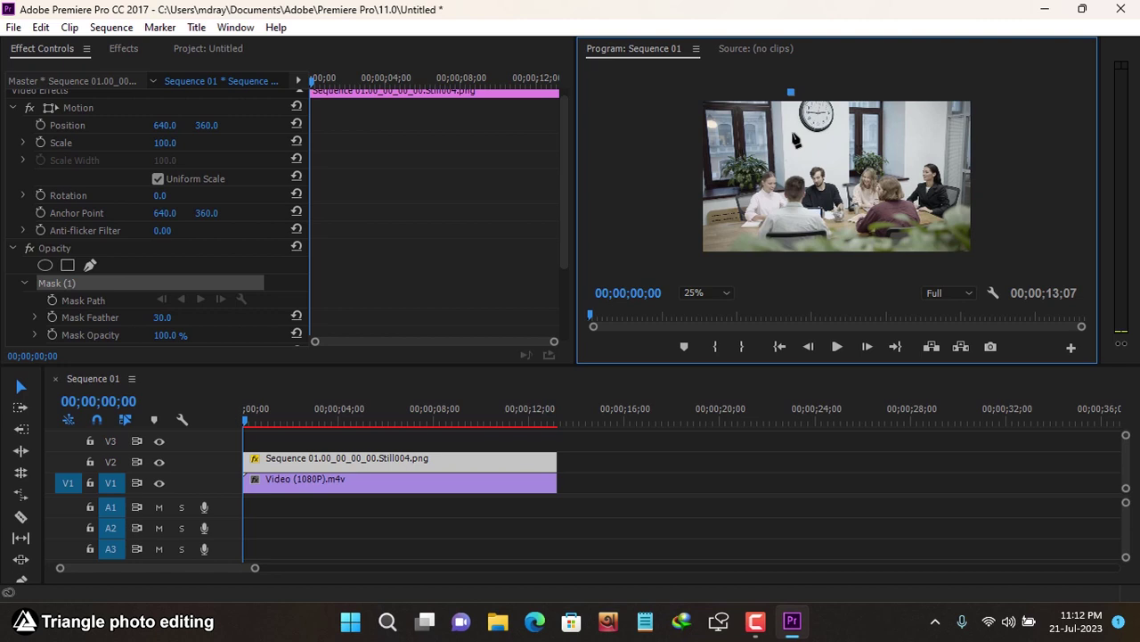
{"action": "left_click", "coordinate": [793, 133]}
{"action": "left_click", "coordinate": [827, 143]}
{"action": "left_click", "coordinate": [842, 85]}
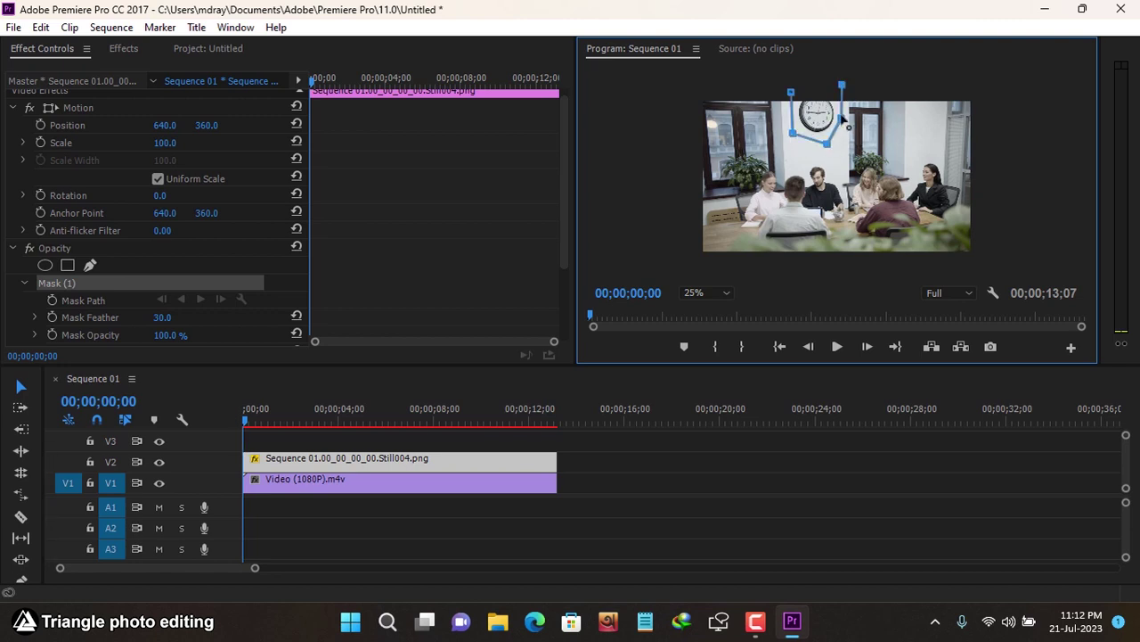
{"action": "left_click_drag", "start_coordinate": [826, 144], "coordinate": [837, 146]}
{"action": "left_click", "coordinate": [843, 118]}
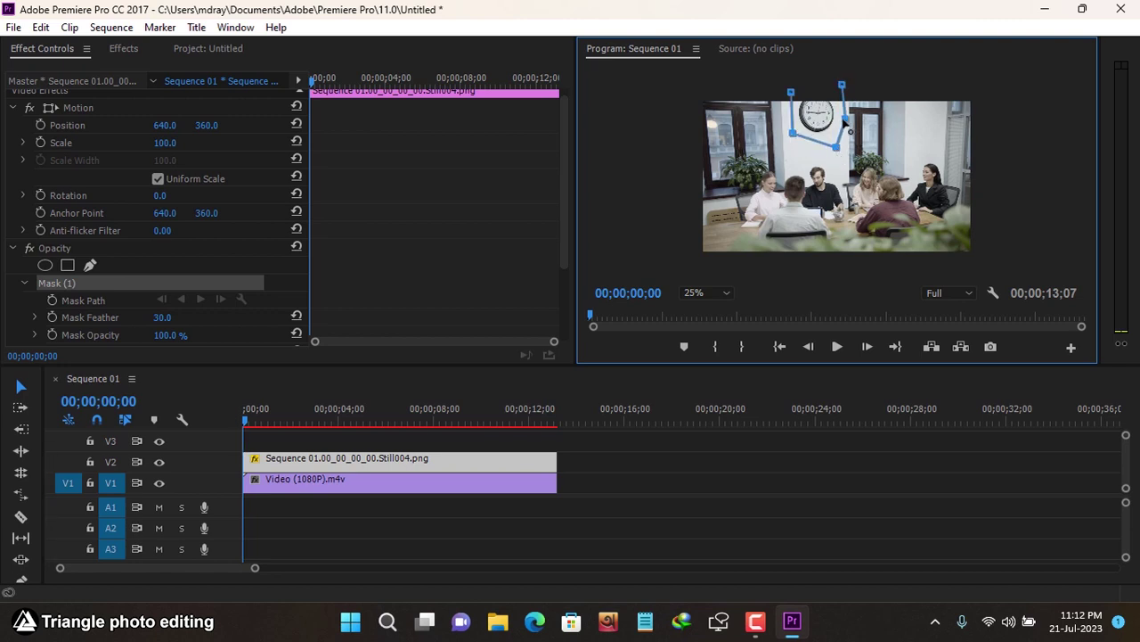
{"action": "left_click", "coordinate": [792, 93]}
{"action": "left_click", "coordinate": [716, 295]}
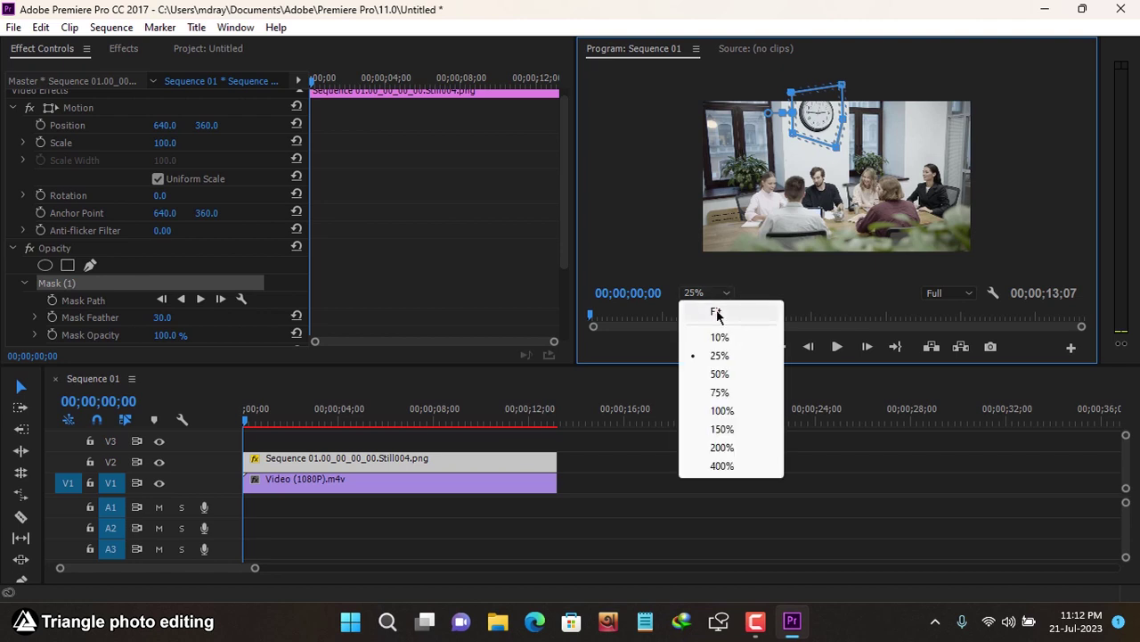
{"action": "left_click", "coordinate": [718, 312]}
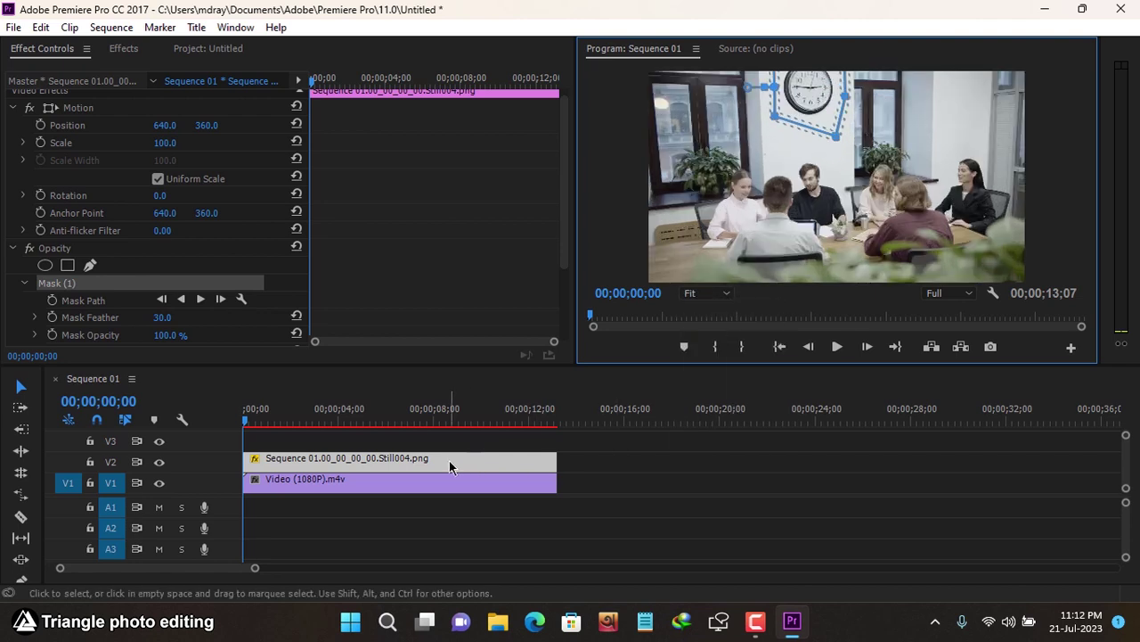
- Show the Project bin and send the V2 still to Edit in Adobe Photoshop
{"action": "key", "text": "shift+1"}
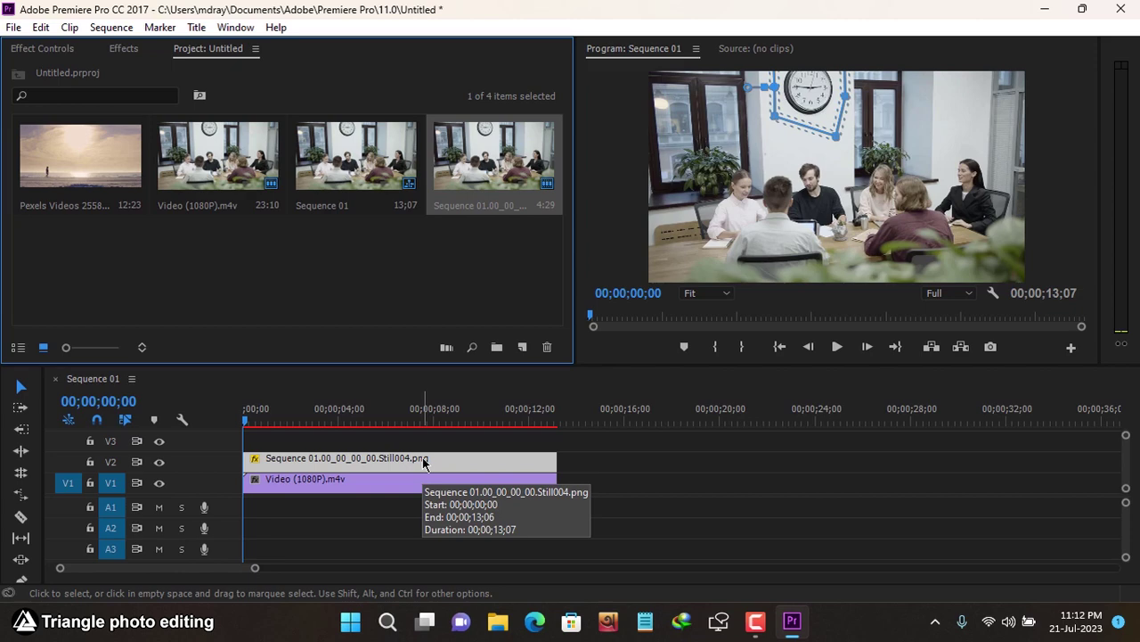
{"action": "right_click", "coordinate": [348, 464]}
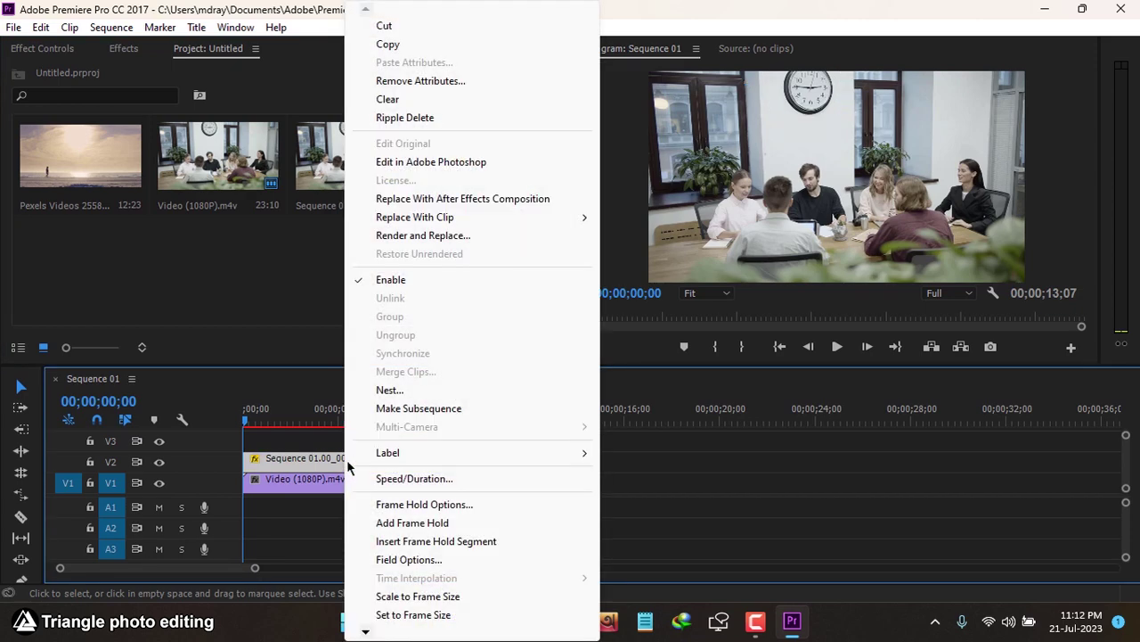
{"action": "left_click", "coordinate": [488, 162]}
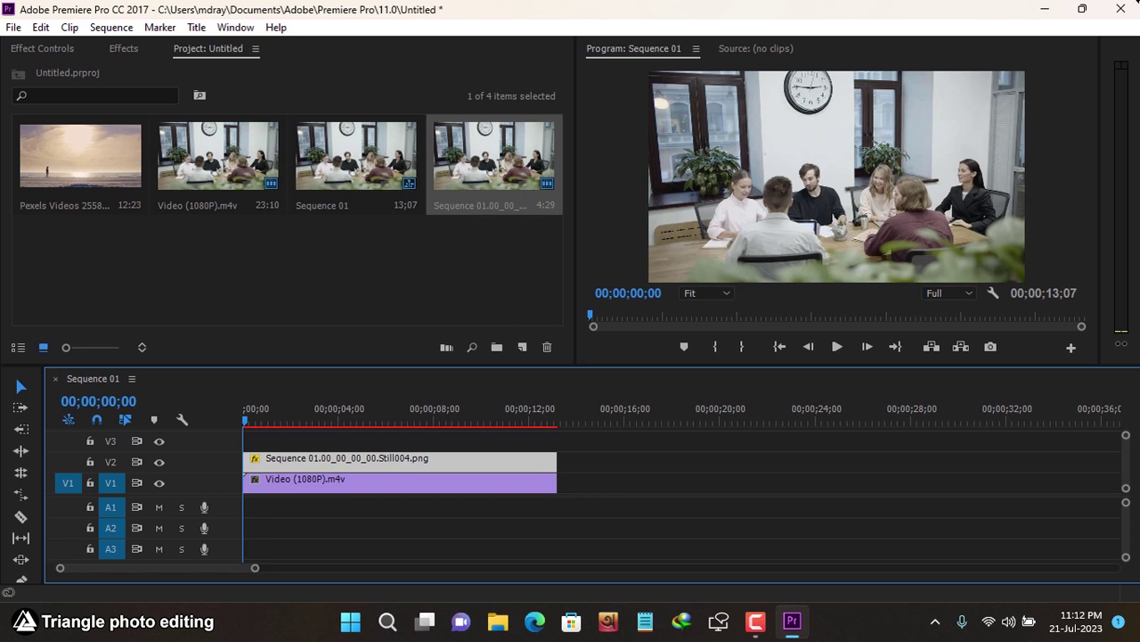
- With Premiere minimized, open the desktop still Sequence 01.00_00_00_00.Still004.png in Adobe Photoshop CS6 Portable
{"action": "left_click", "coordinate": [1045, 9]}
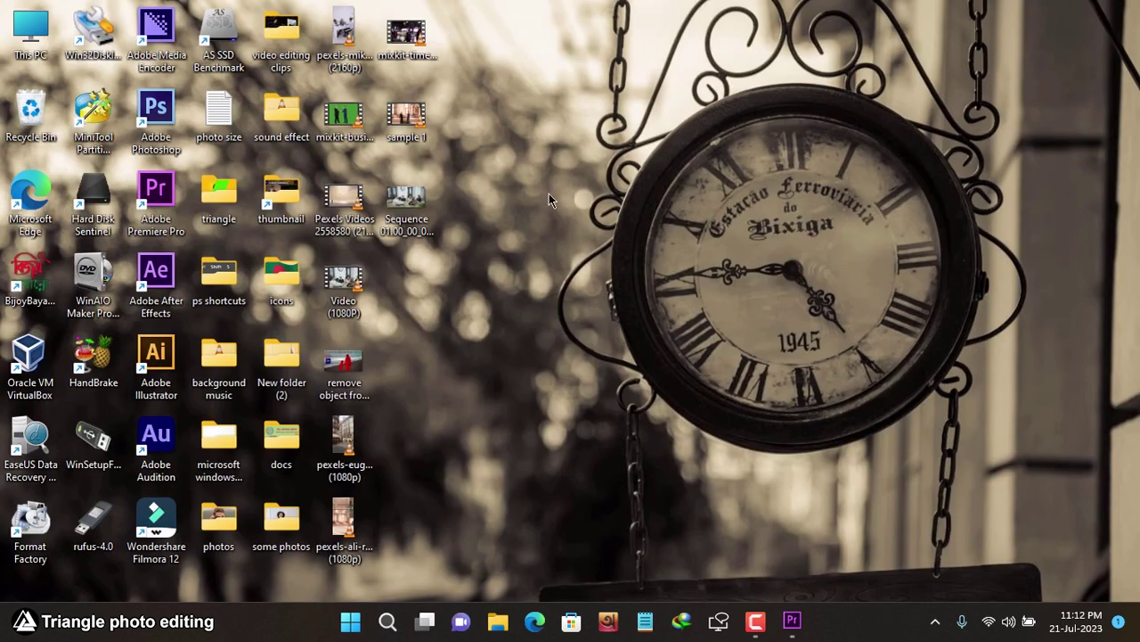
{"action": "left_click_drag", "start_coordinate": [406, 198], "coordinate": [587, 138]}
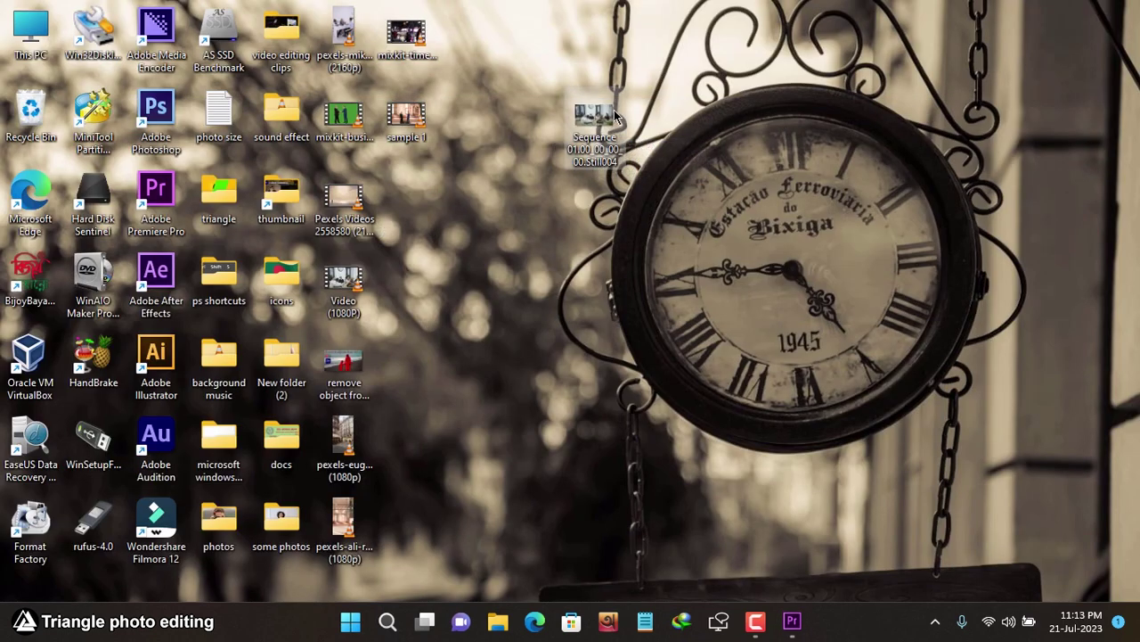
{"action": "right_click", "coordinate": [592, 118]}
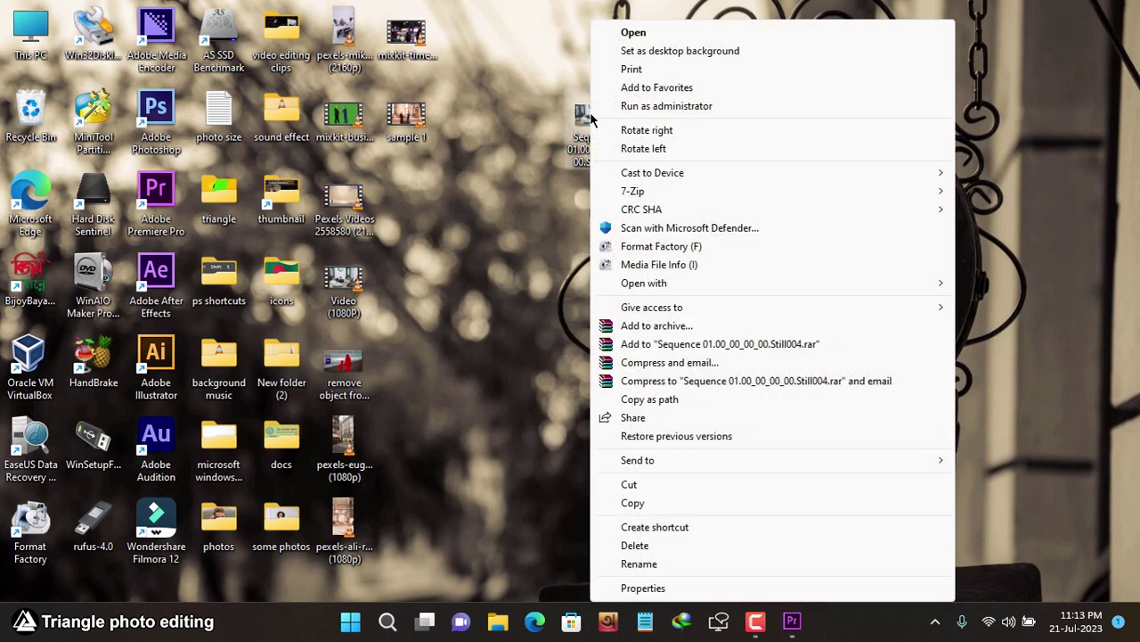
{"action": "mouse_move", "coordinate": [679, 294]}
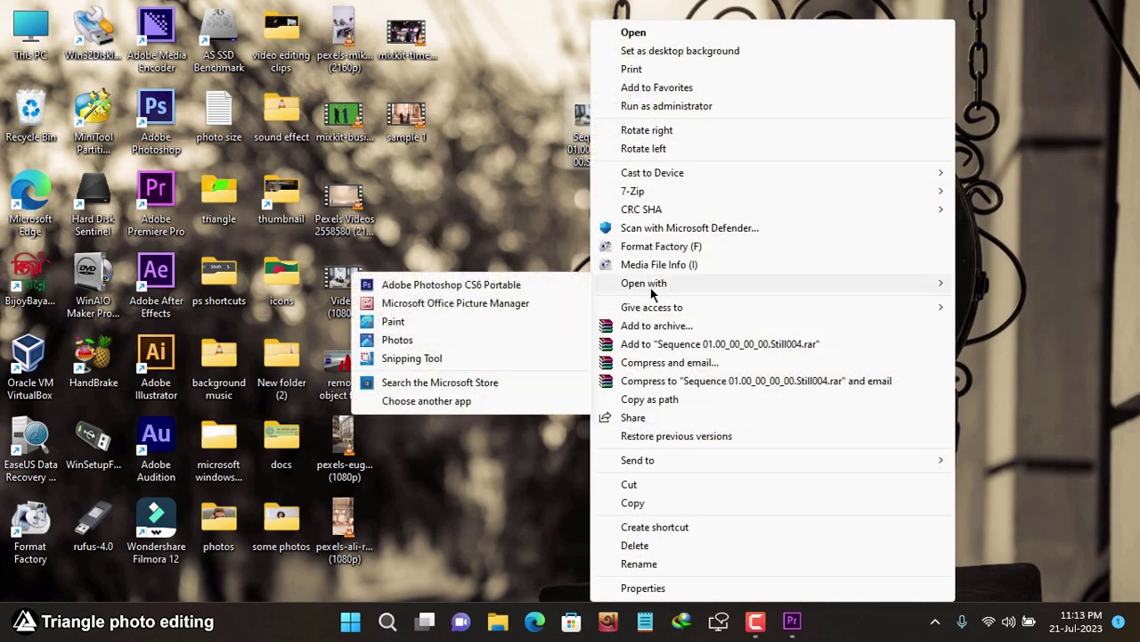
{"action": "left_click", "coordinate": [466, 284]}
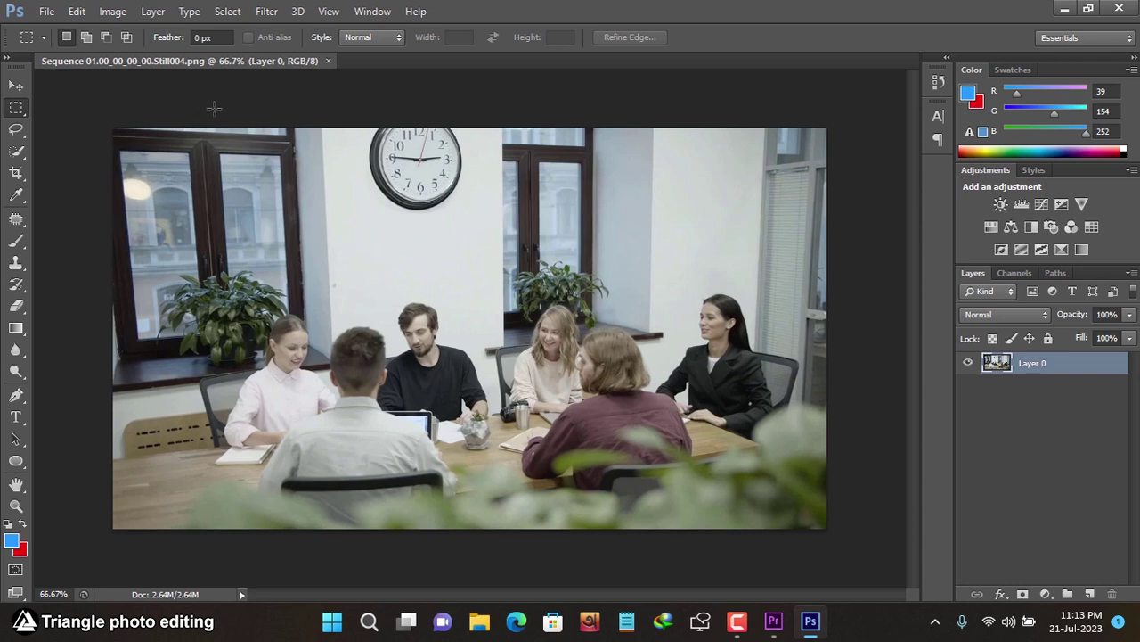
- Trace a freehand Lasso selection around the wall clock
{"action": "left_click", "coordinate": [16, 129]}
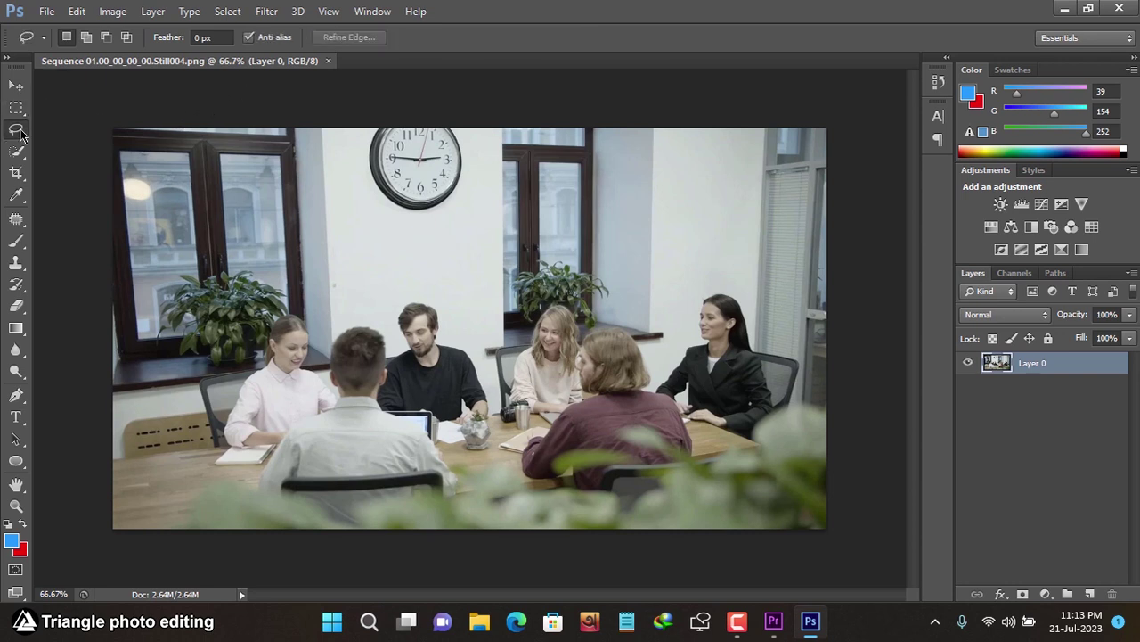
{"action": "left_click_drag", "start_coordinate": [343, 130], "coordinate": [473, 226]}
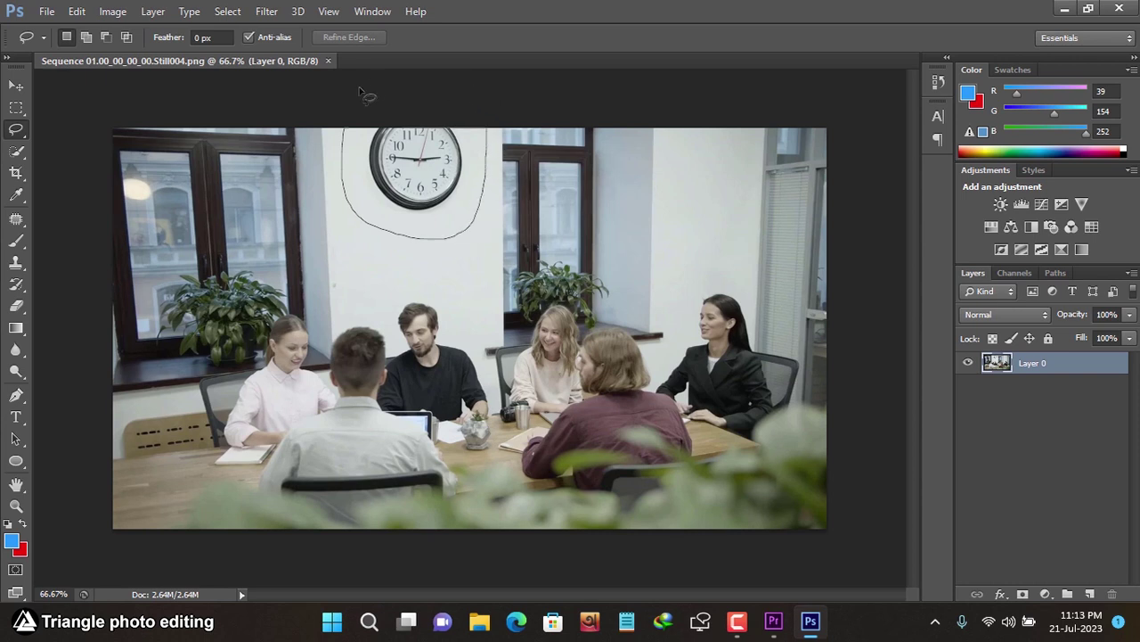
{"action": "left_click_drag", "start_coordinate": [473, 226], "coordinate": [382, 125]}
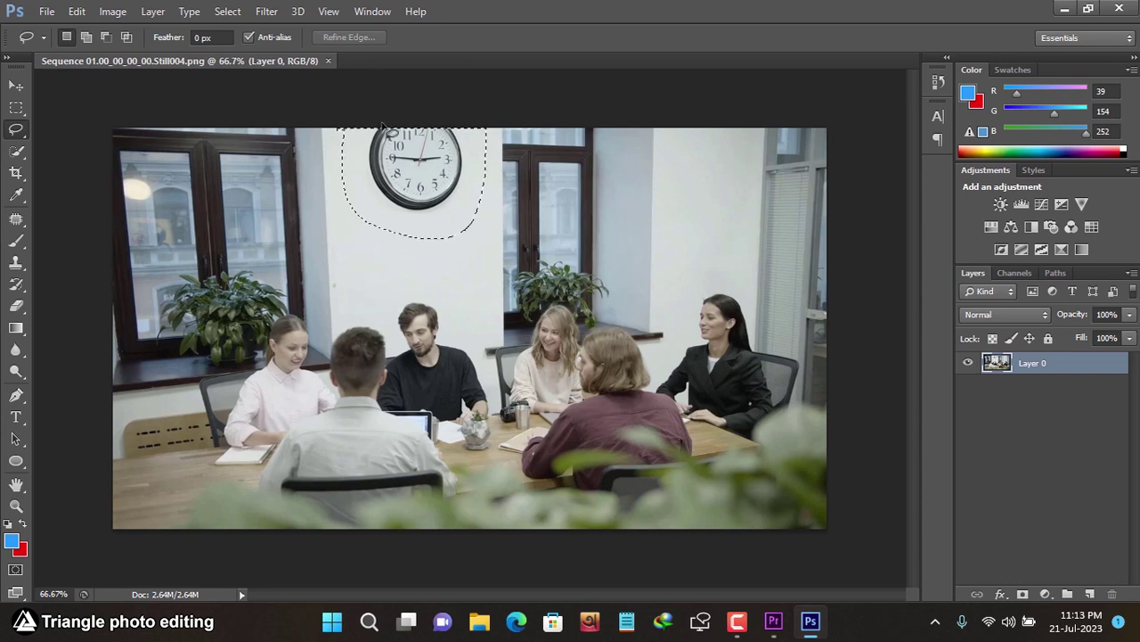
- Fill the clock selection with Content-Aware to leave plain white wall
{"action": "right_click", "coordinate": [423, 169]}
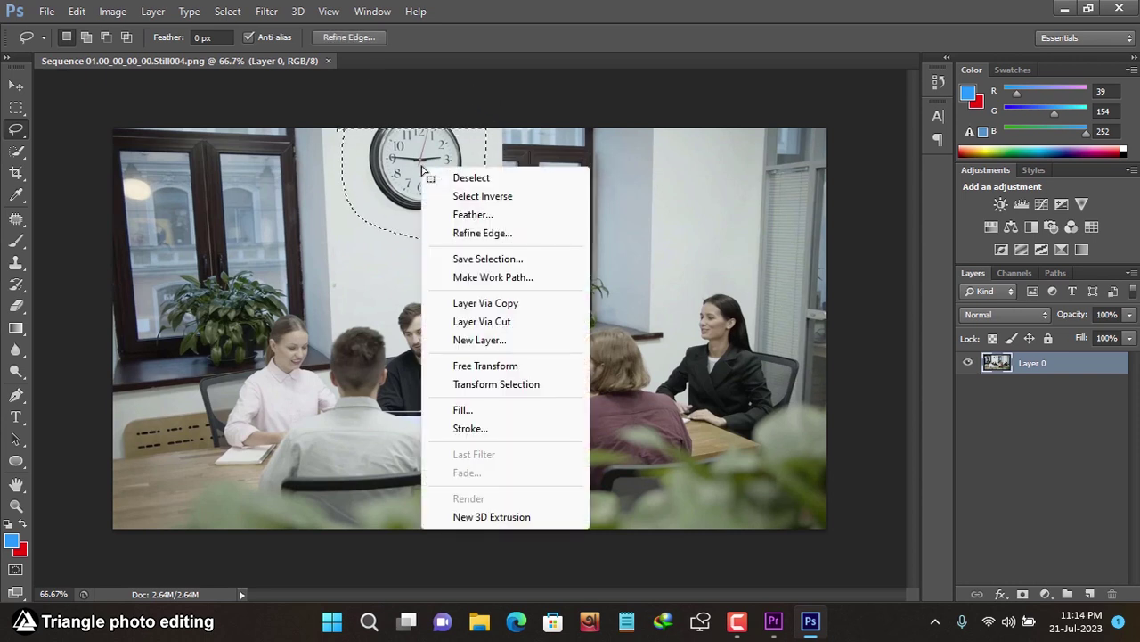
{"action": "left_click", "coordinate": [477, 418]}
{"action": "left_click", "coordinate": [605, 186]}
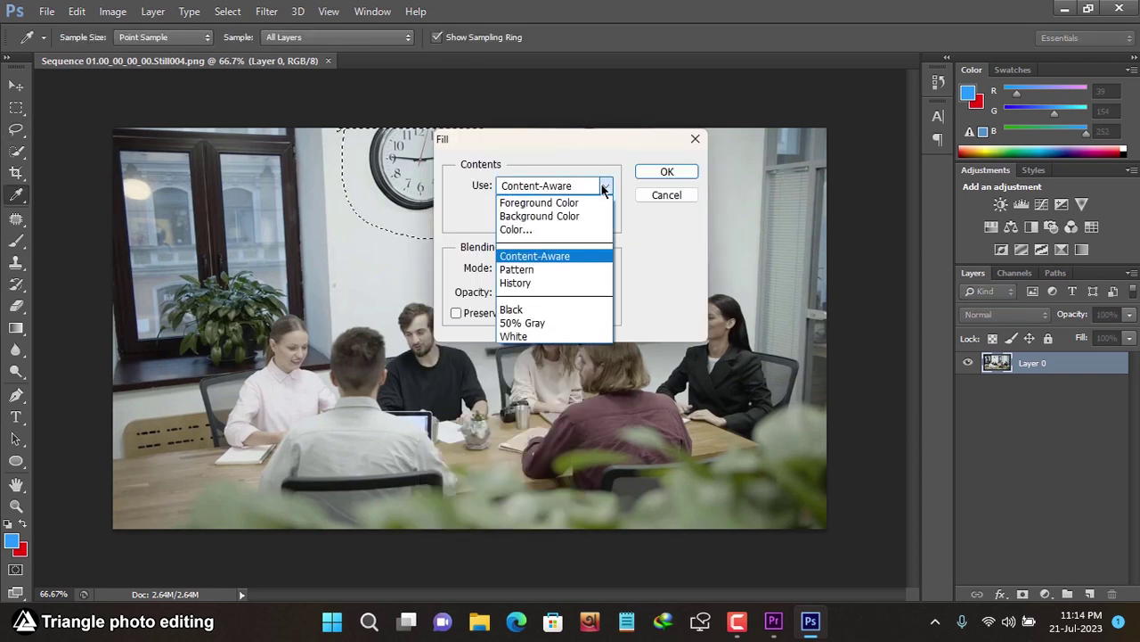
{"action": "left_click", "coordinate": [552, 256]}
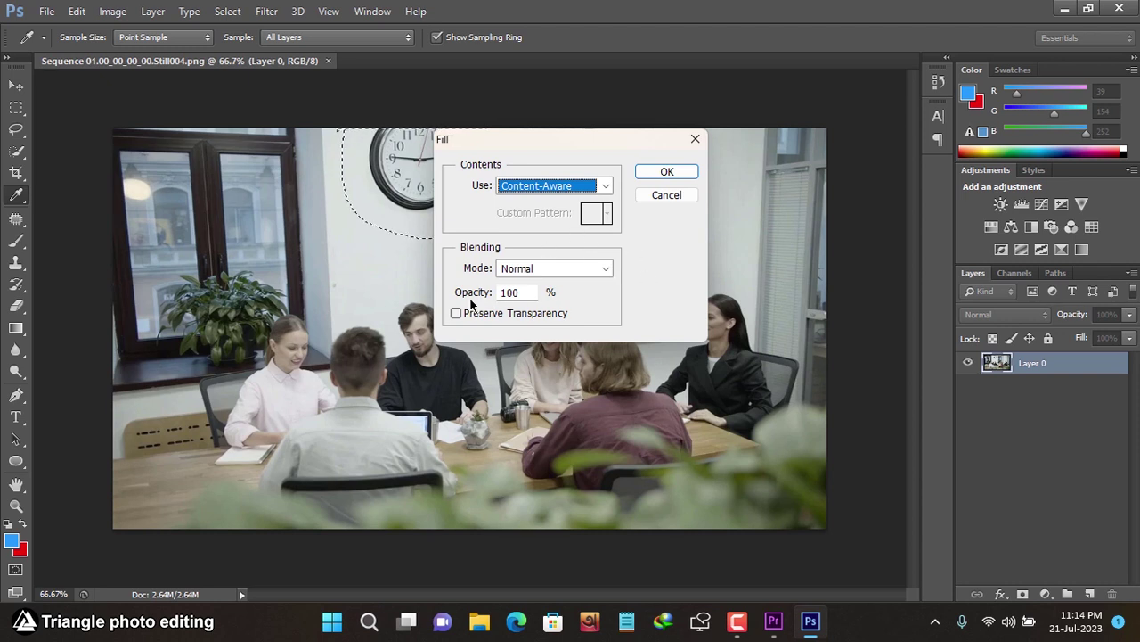
{"action": "left_click", "coordinate": [666, 174]}
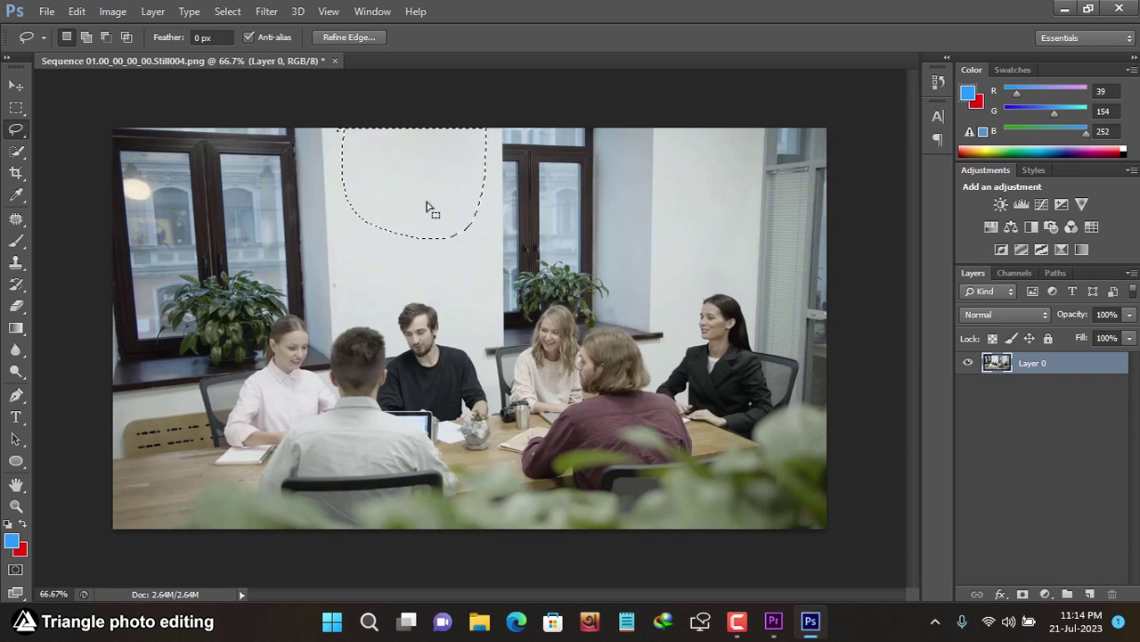
- Deselect, save the clock-free still, and close Photoshop to return to Premiere Pro
{"action": "left_click", "coordinate": [457, 216]}
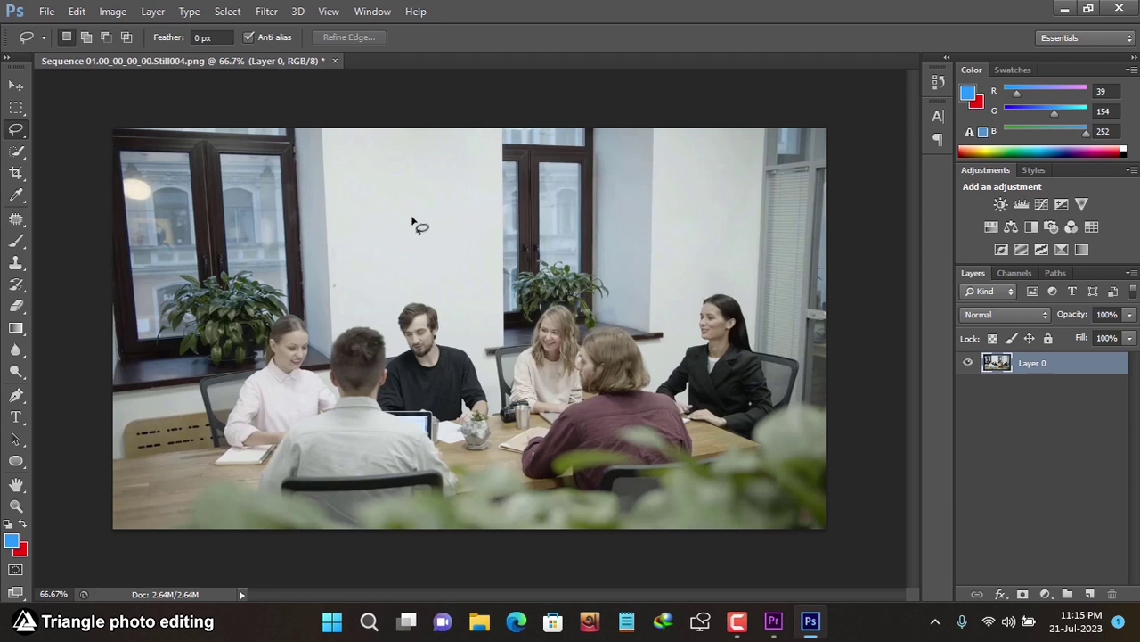
{"action": "left_click", "coordinate": [44, 13]}
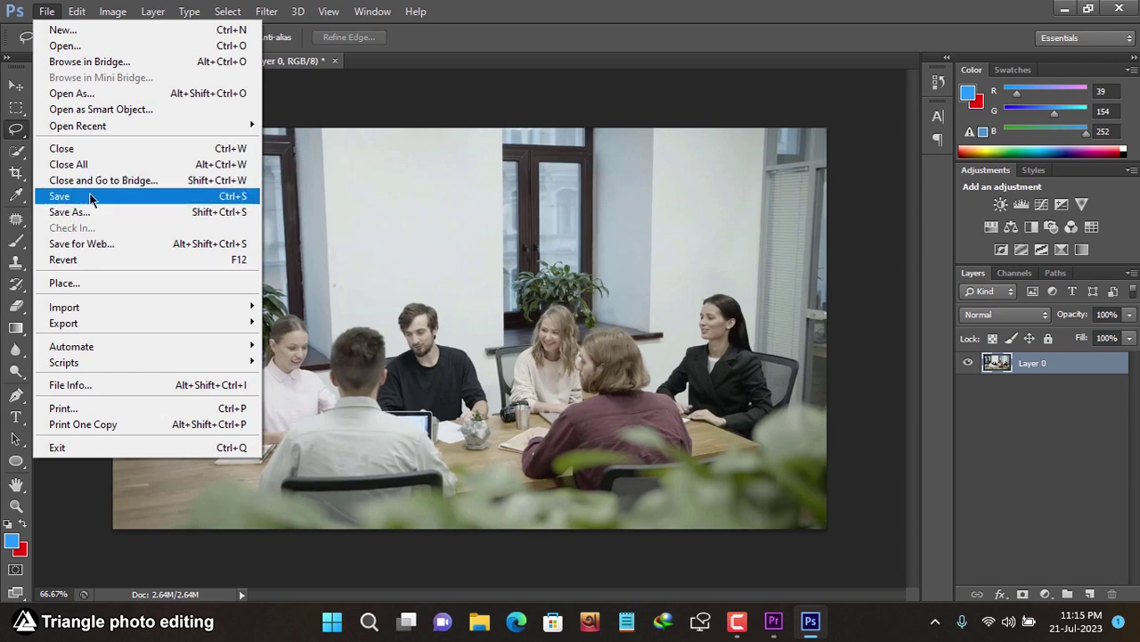
{"action": "left_click", "coordinate": [89, 198]}
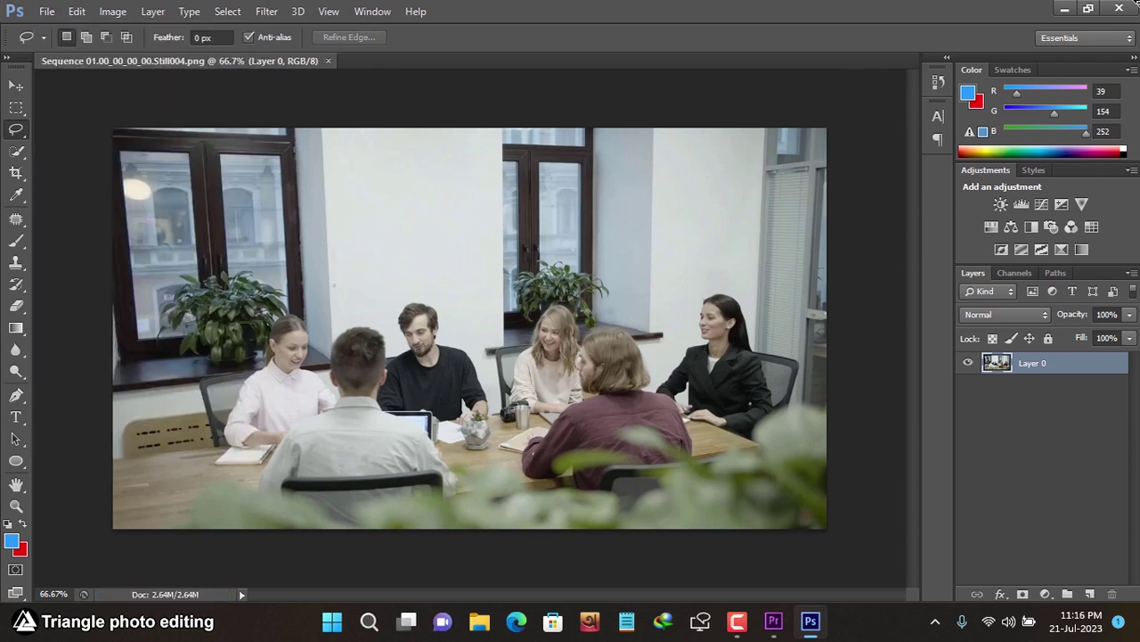
{"action": "left_click", "coordinate": [1130, 11]}
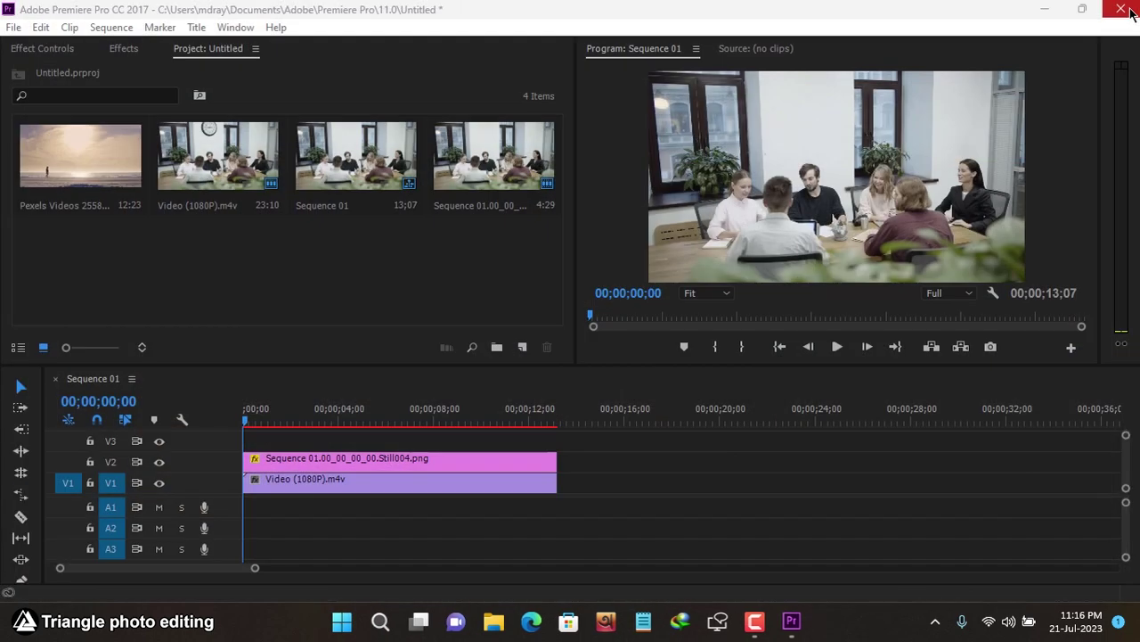